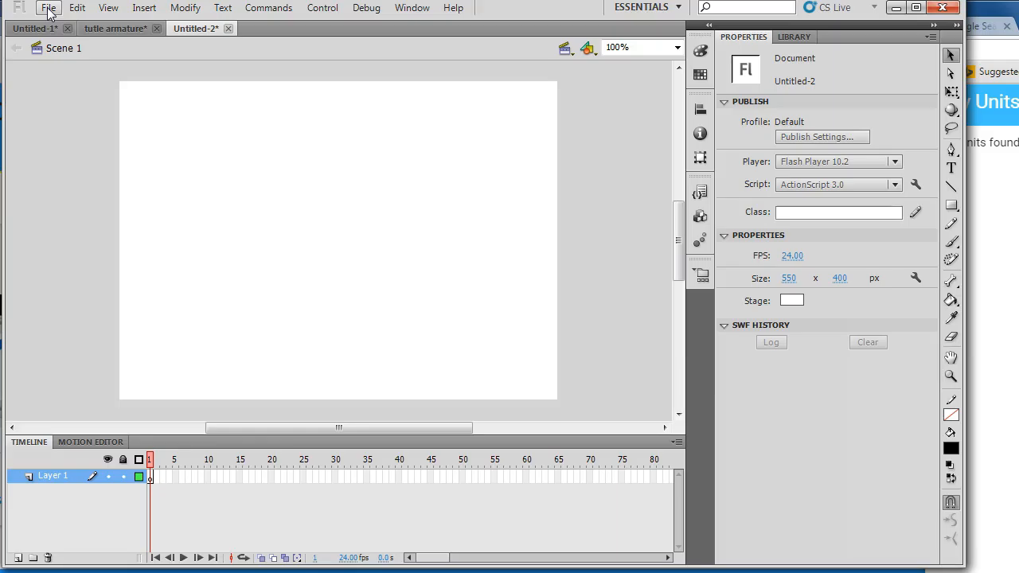
left_click(49, 9)
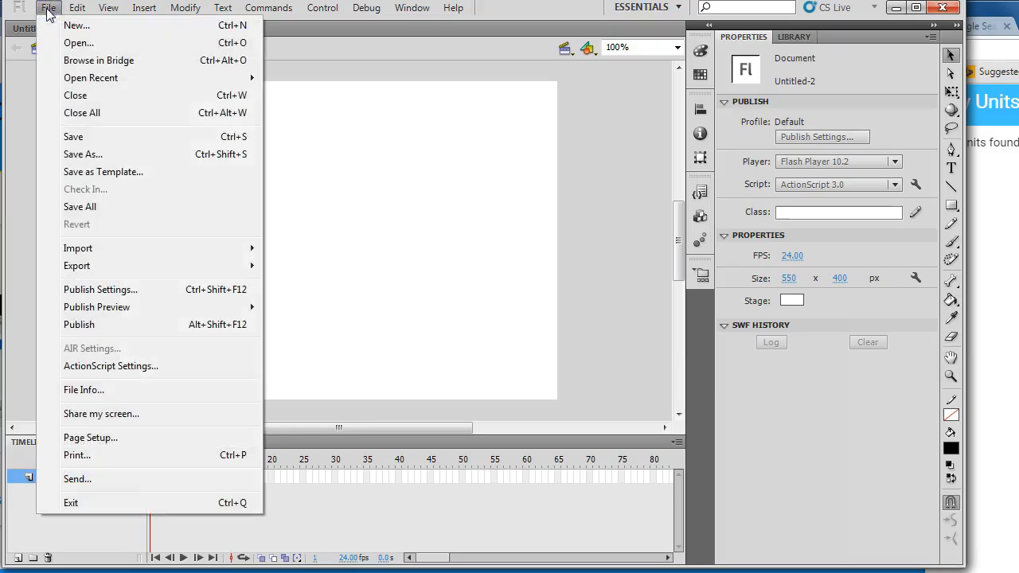
mouse_move(104, 247)
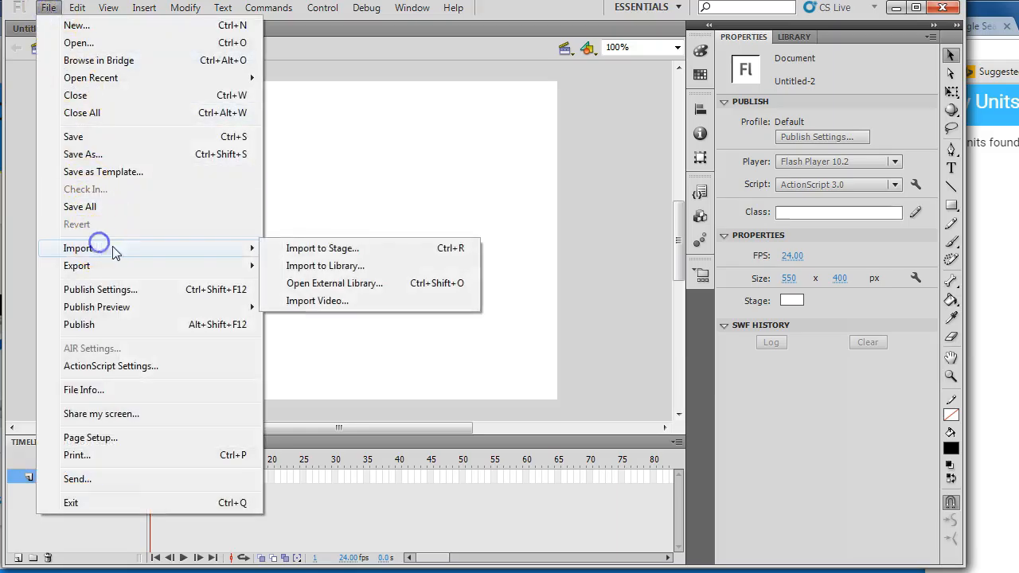
left_click(348, 250)
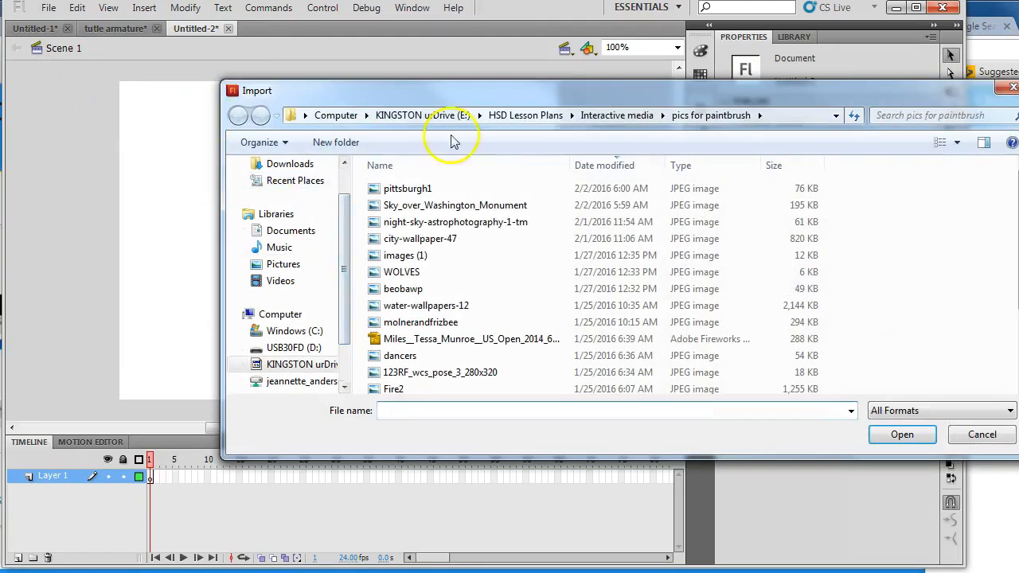
left_click_drag(613, 97, 285, 98)
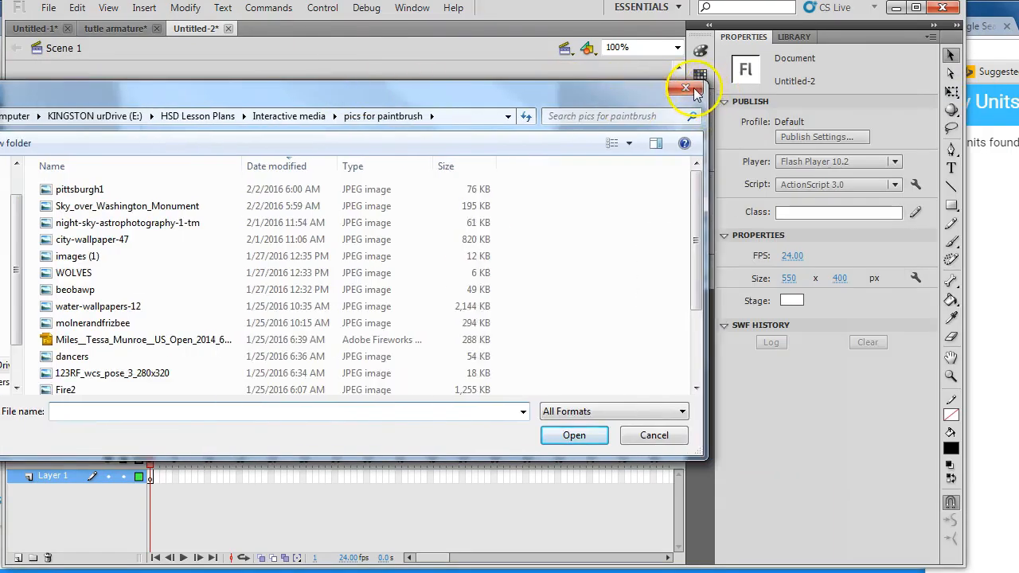
left_click(692, 90)
Import the city-wallpaper-47 image into the document's library
left_click(48, 8)
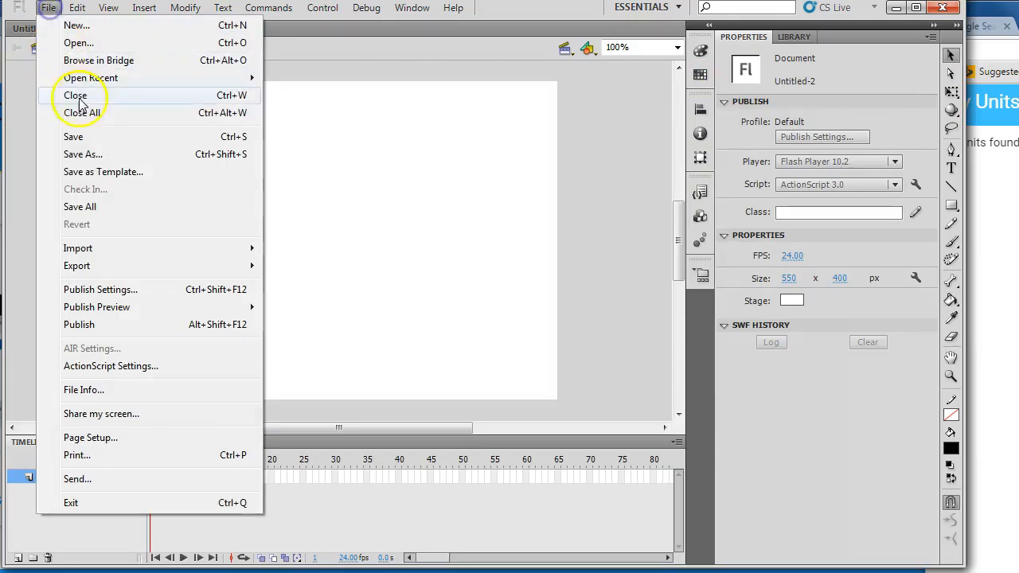
mouse_move(127, 252)
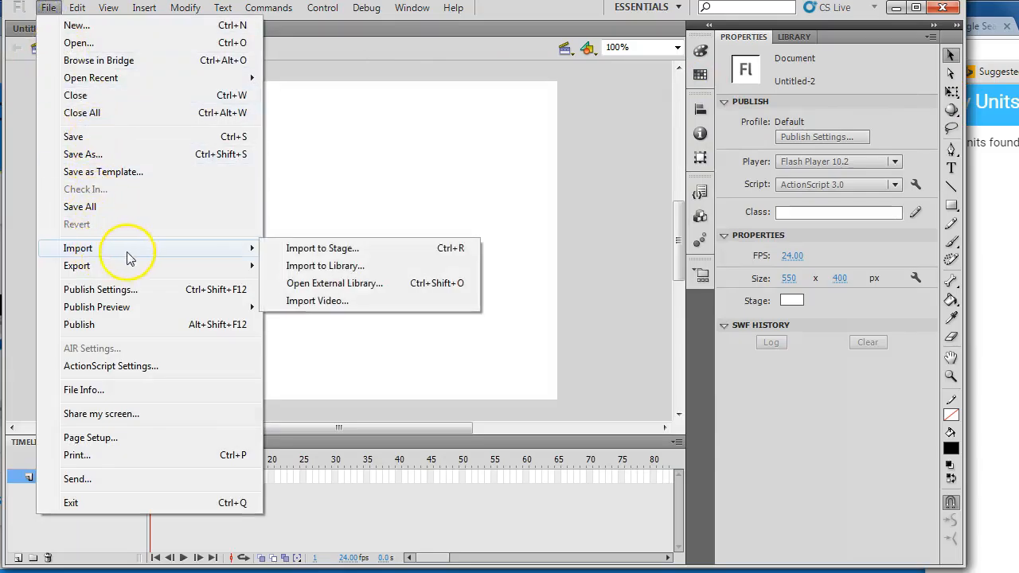
left_click(313, 266)
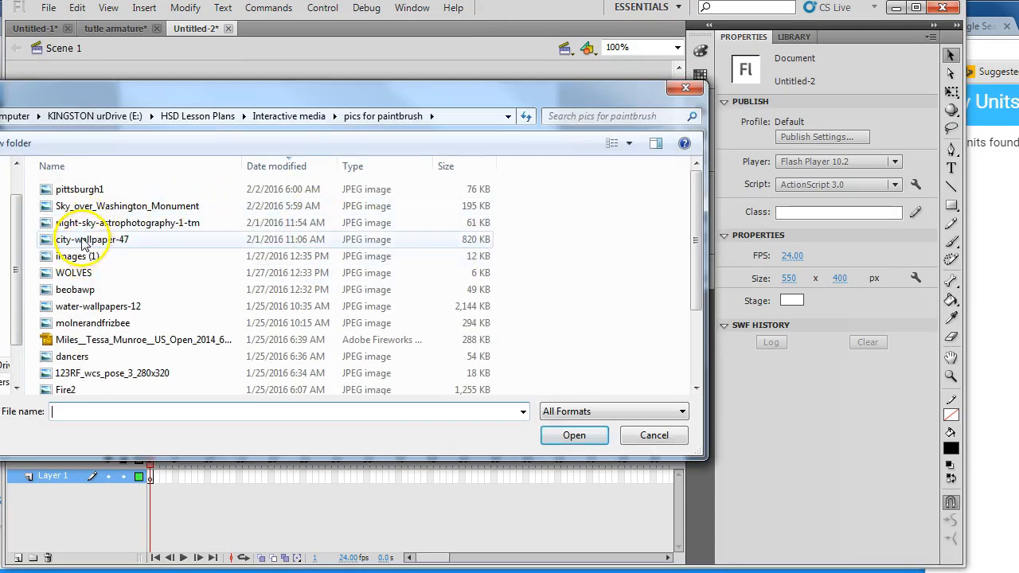
left_click(86, 239)
left_click(574, 436)
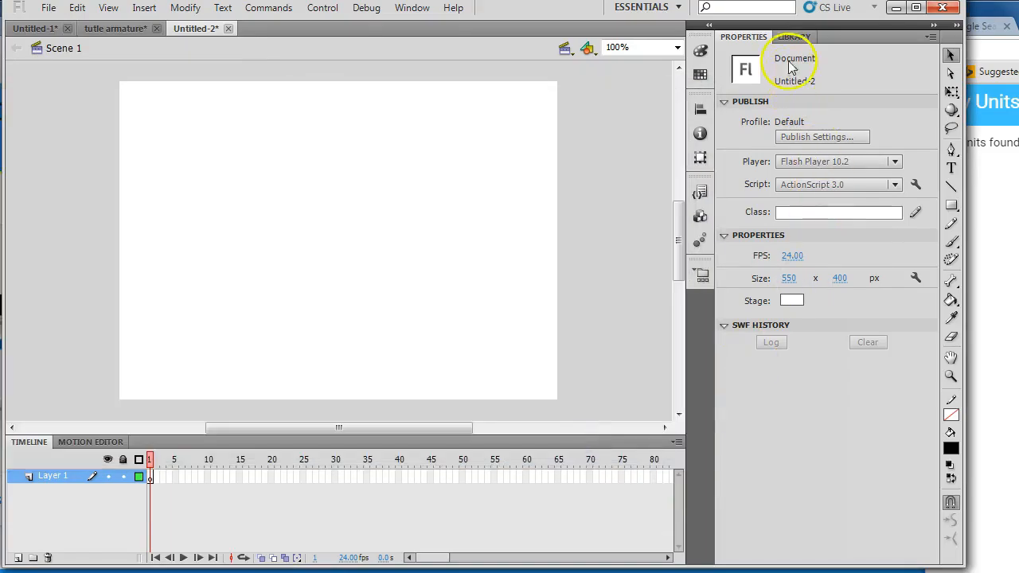
Place the city-wallpaper-47.jpg image from the library on the stage so it fills the whole stage area
left_click(792, 37)
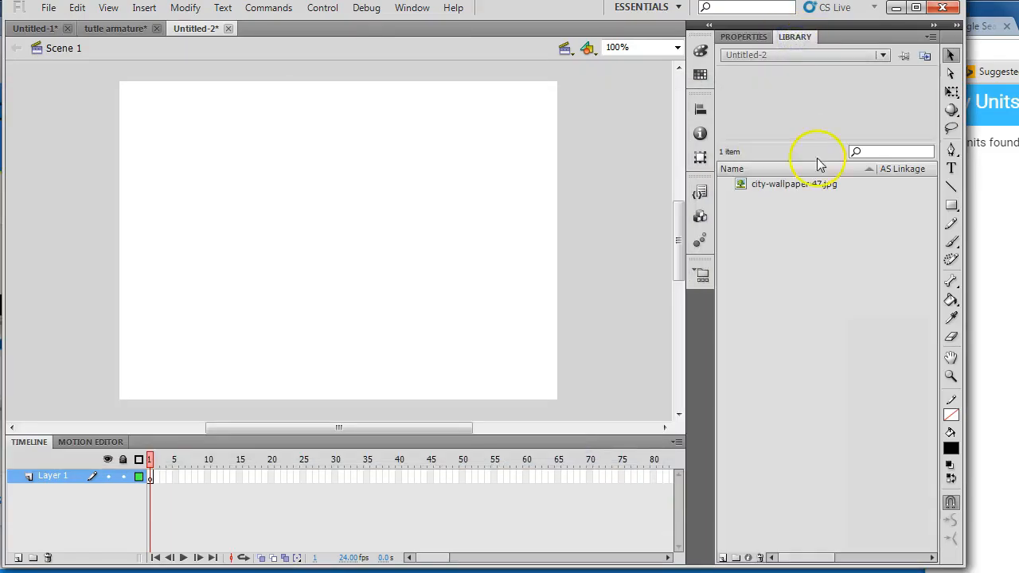
left_click(780, 187)
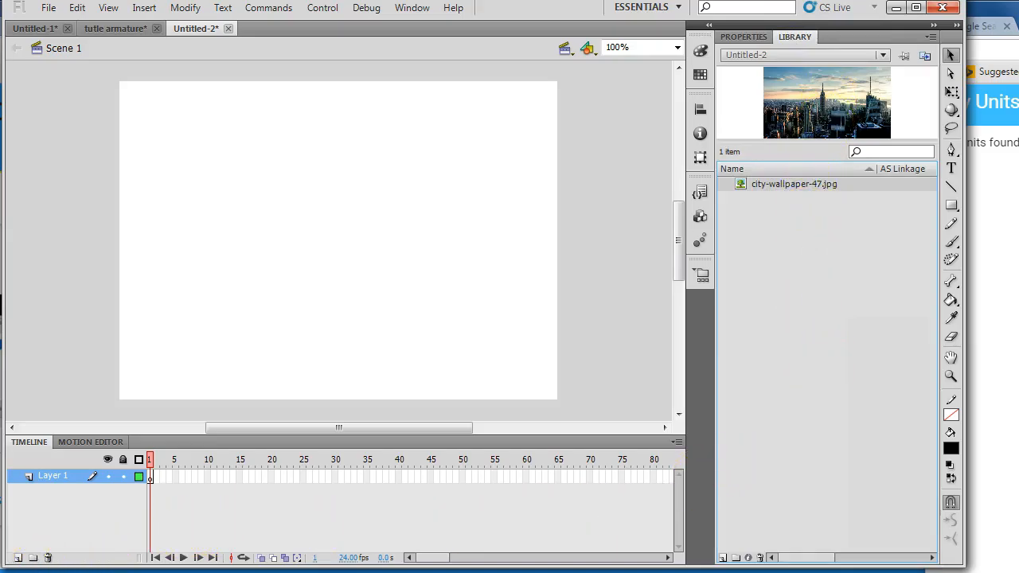
left_click_drag(840, 109, 287, 302)
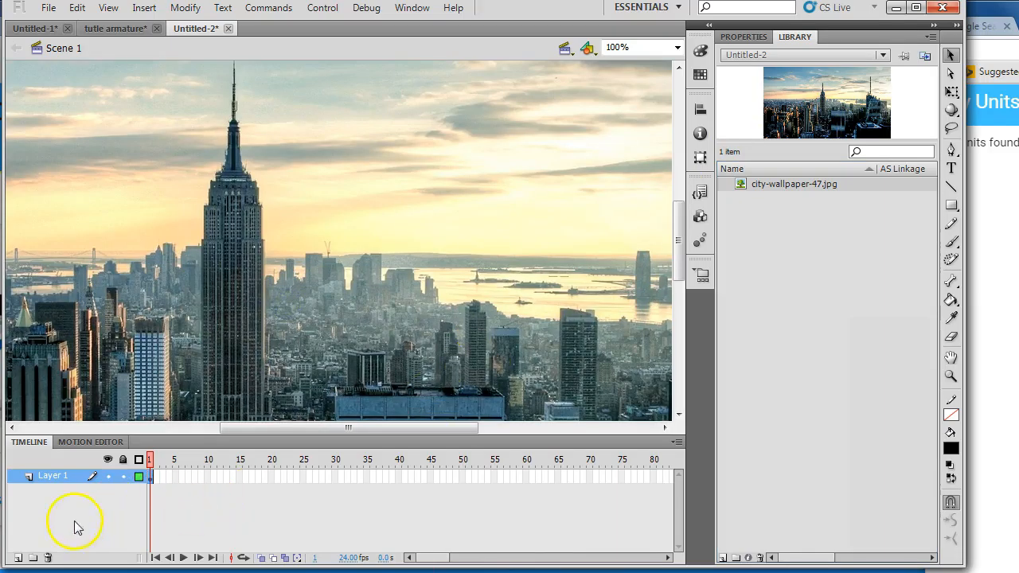
Add a layer named mask above the image layer and rename the image layer as background
left_click(17, 558)
double_click(53, 476)
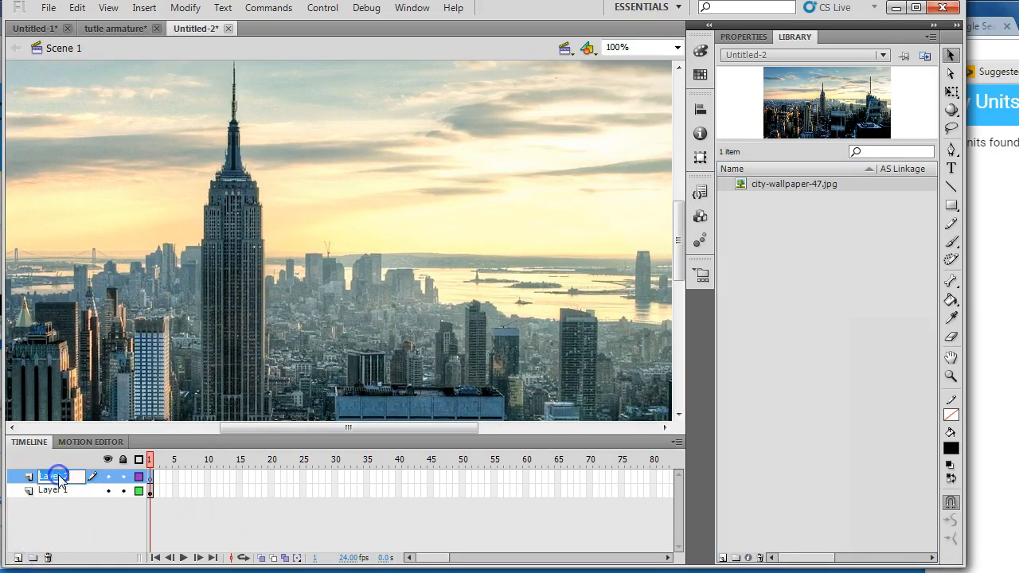
type("mask")
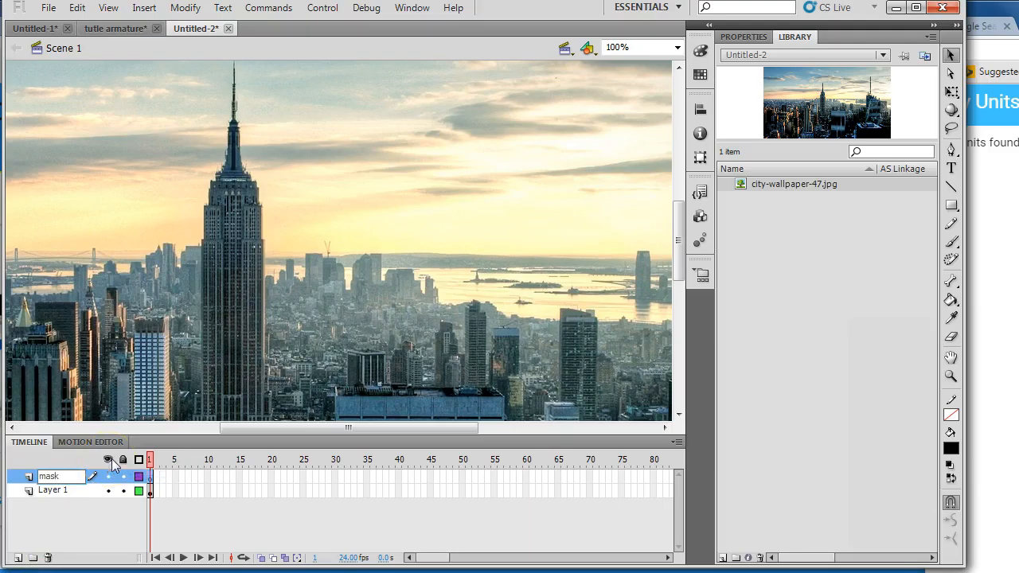
left_click(149, 477)
left_click(66, 503)
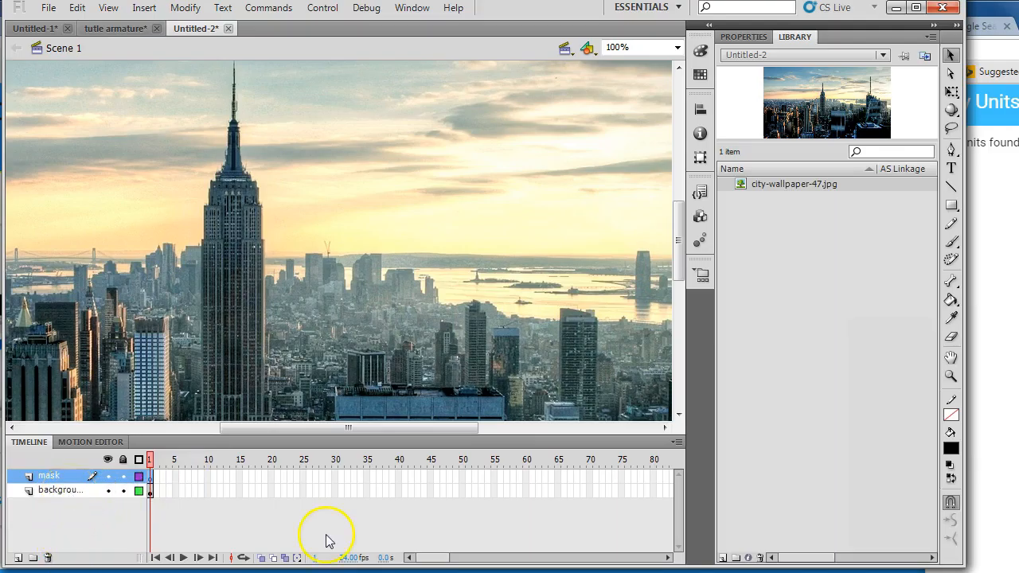
Insert a blank keyframe at frame 15 of the mask layer and draw a narrow, full-height black rectangle along the stage's left edge
left_click(955, 207)
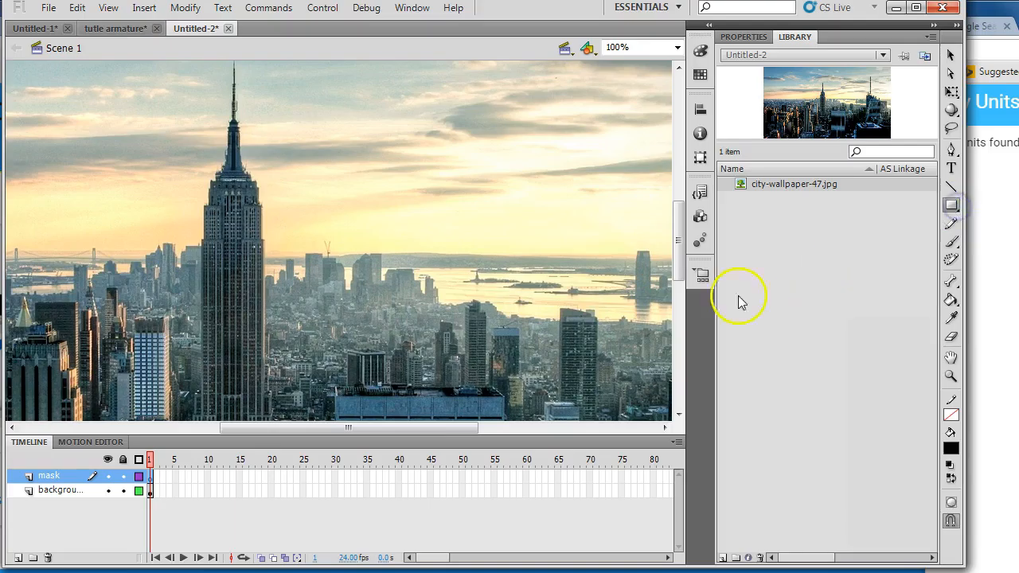
left_click(240, 477)
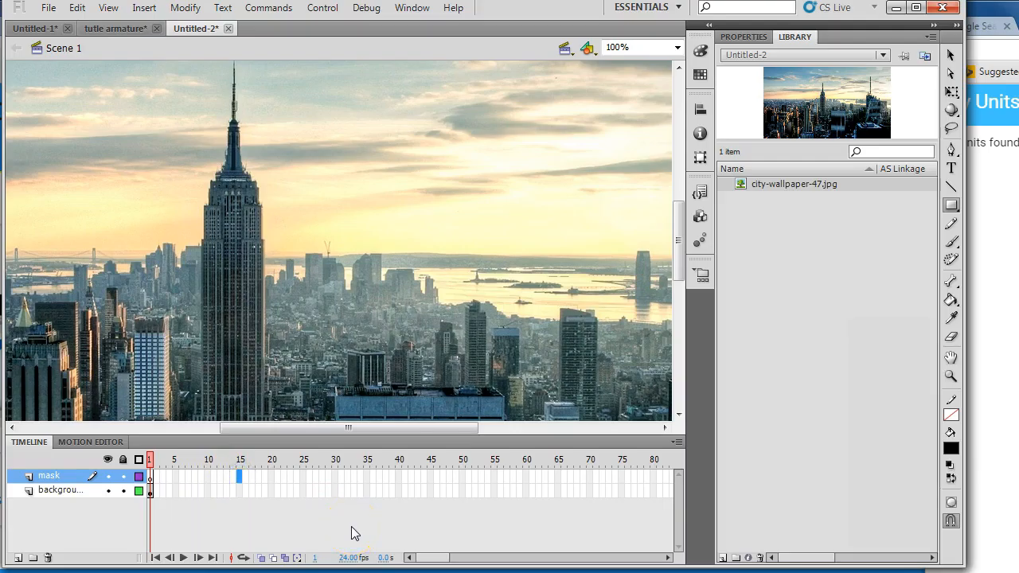
key("F7")
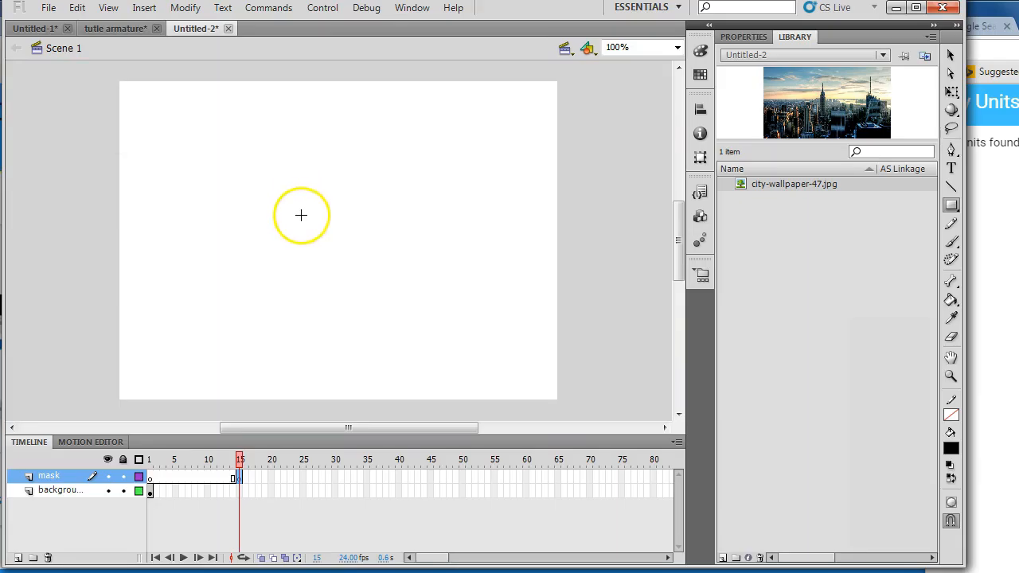
left_click_drag(105, 80, 129, 408)
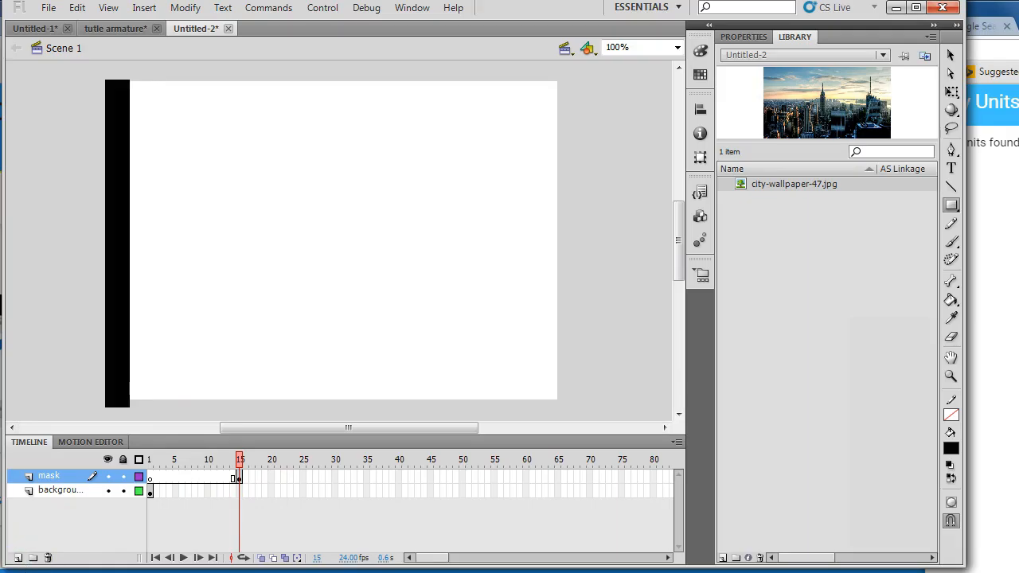
Move the background image's keyframe from frame 1 to frame 15 and insert a keyframe at frame 50 of the mask layer
left_click(150, 491)
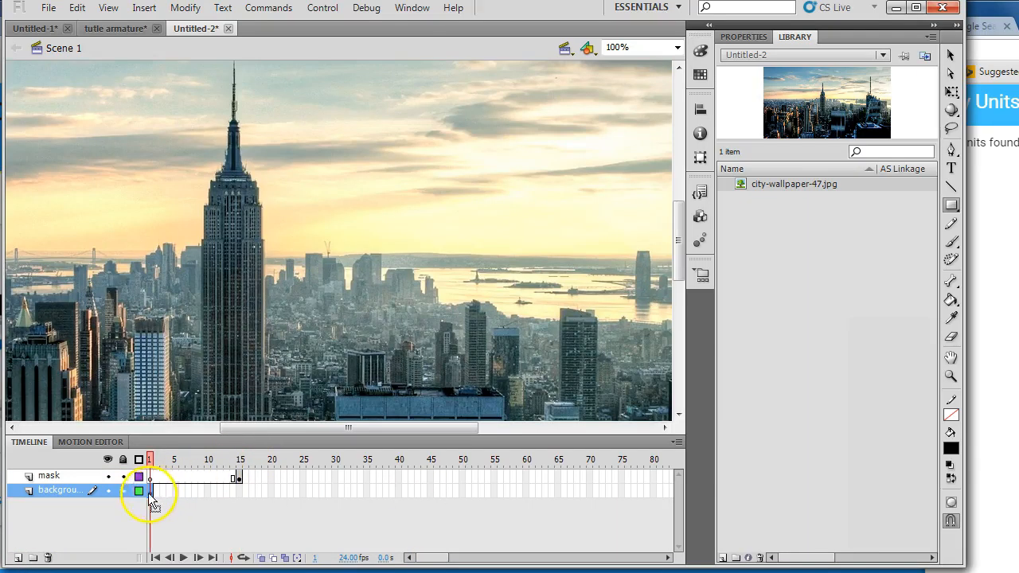
left_click(239, 491)
key("F5")
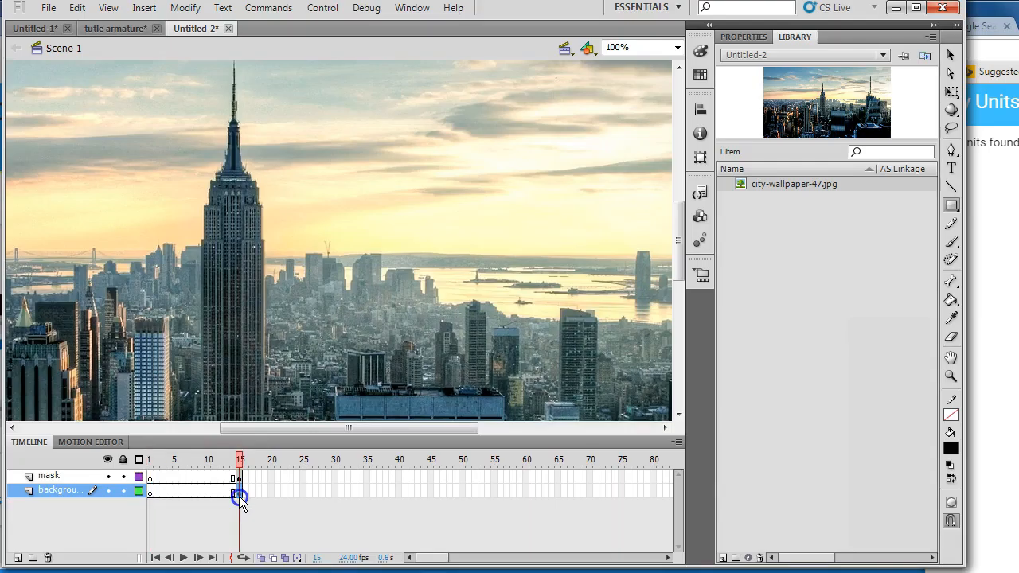
left_click(462, 475)
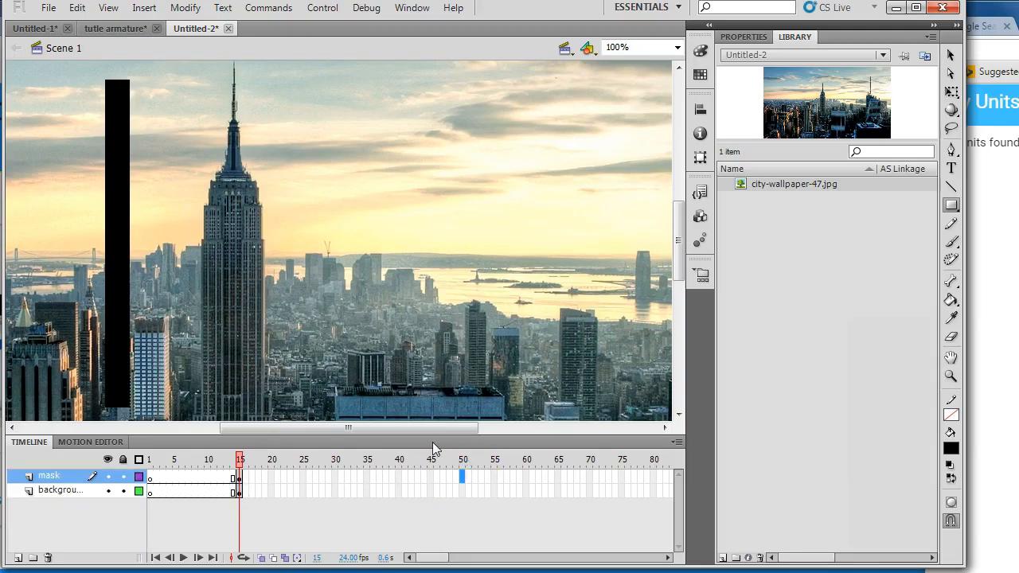
key("F6")
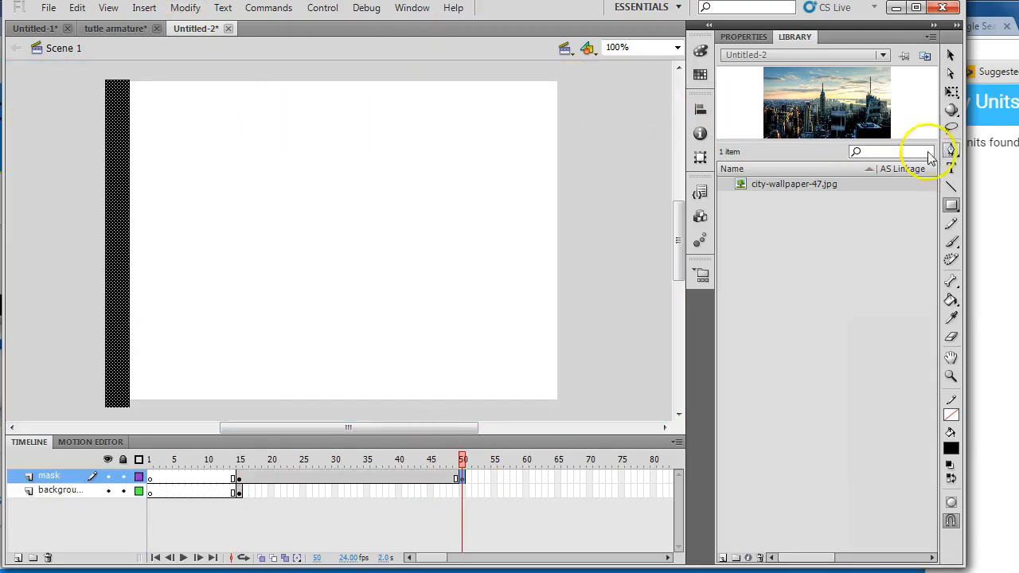
Narrow the black bar at frame 50, draw a large black oval beside it and stretch the oval over most of the stage
left_click(951, 91)
left_click_drag(132, 242, 121, 284)
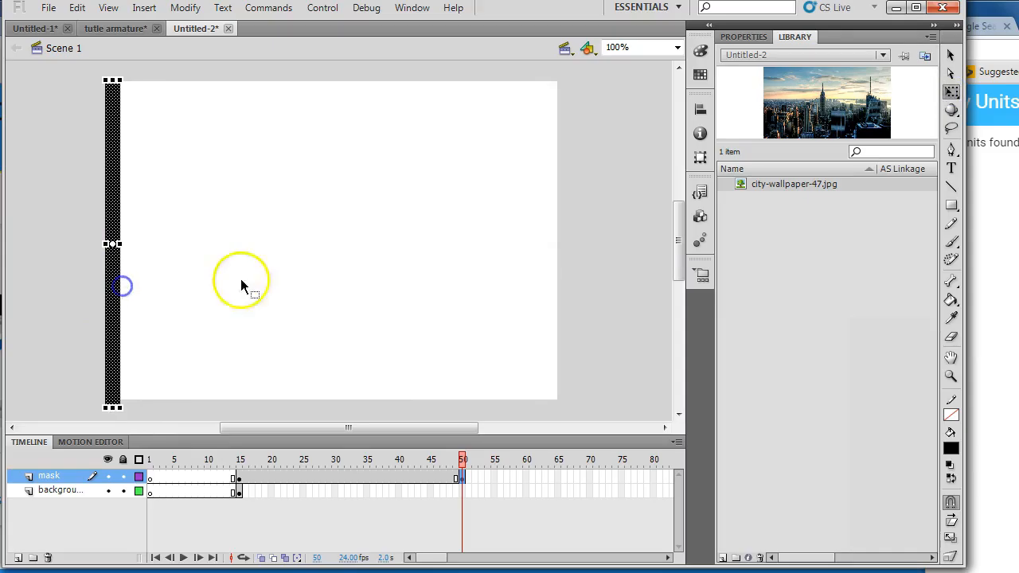
left_click(951, 205)
left_click(843, 223)
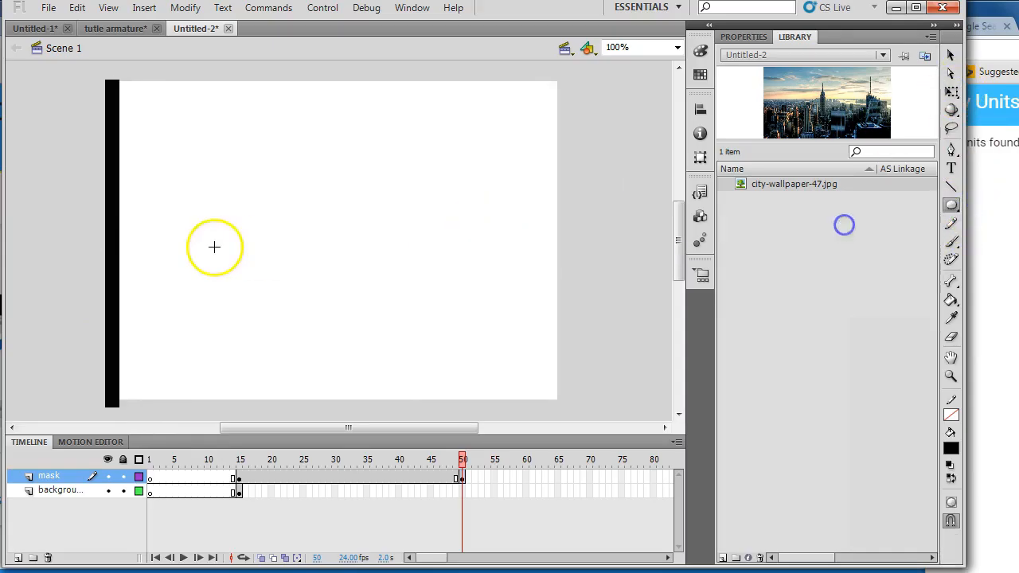
left_click_drag(158, 134, 582, 437)
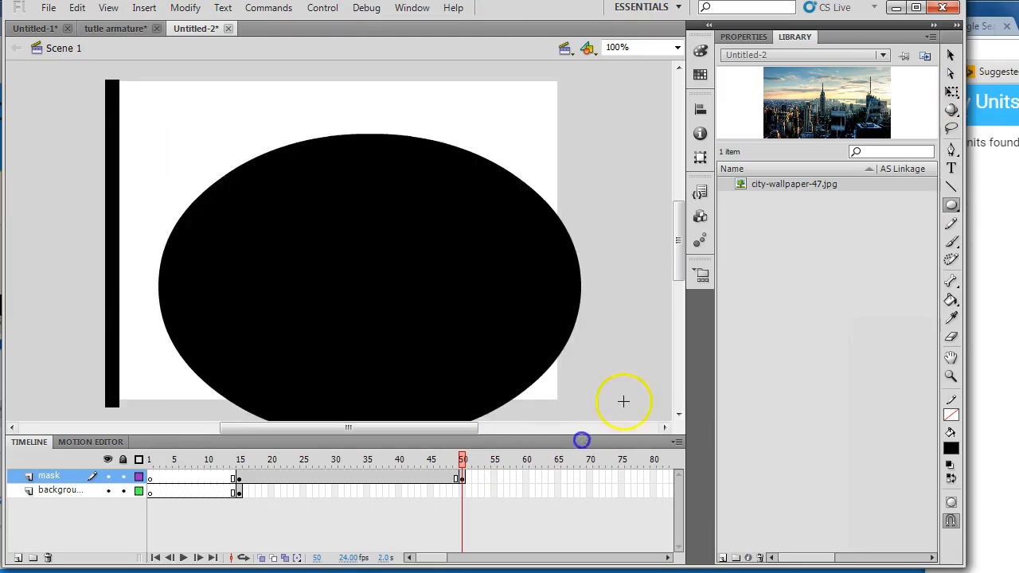
left_click(951, 91)
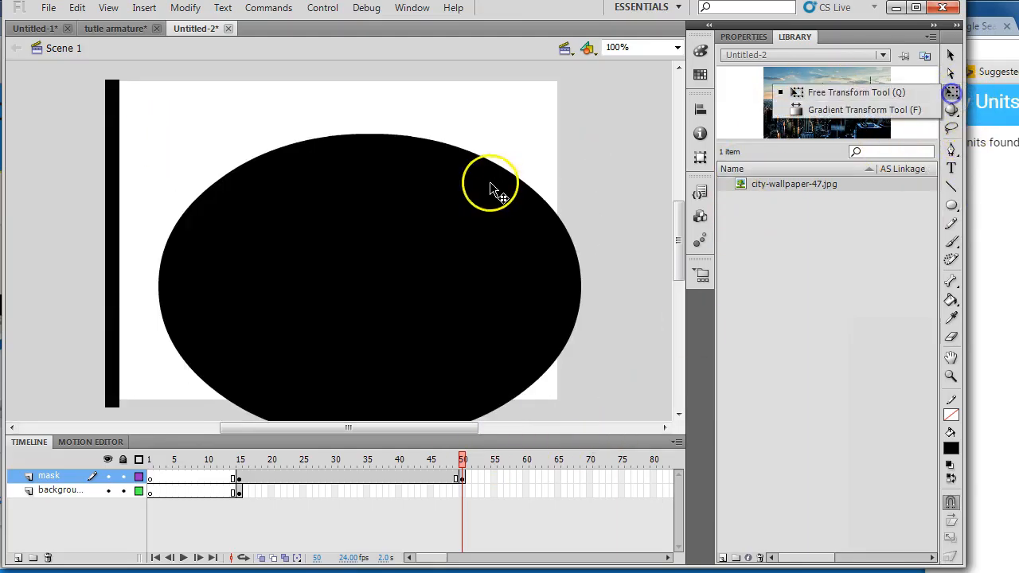
left_click(489, 182)
left_click_drag(370, 136, 331, 64)
left_click_drag(159, 250, 78, 247)
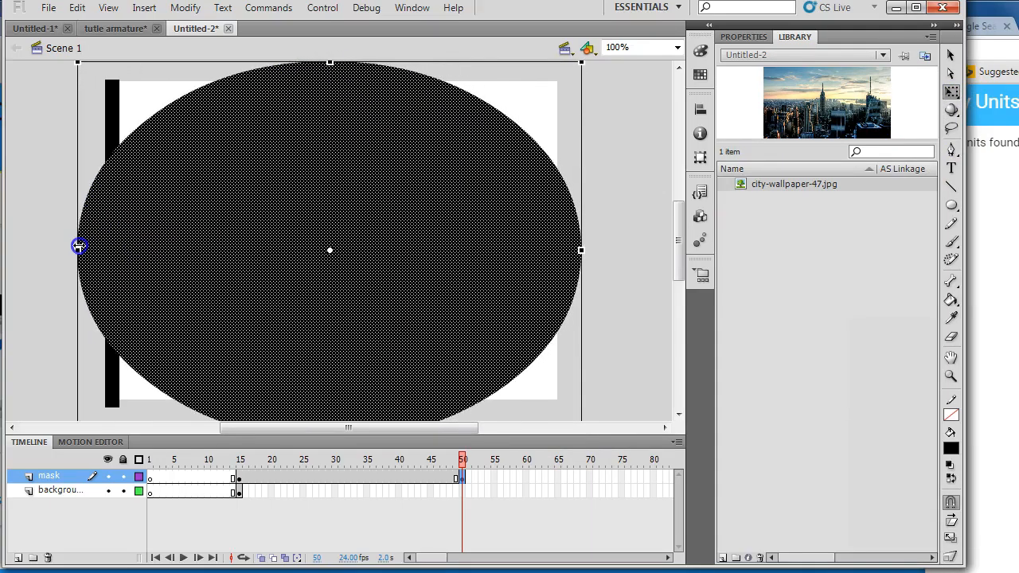
Apply a shape tween to the mask layer from frame 15 to frame 50
left_click(240, 477)
left_click(144, 8)
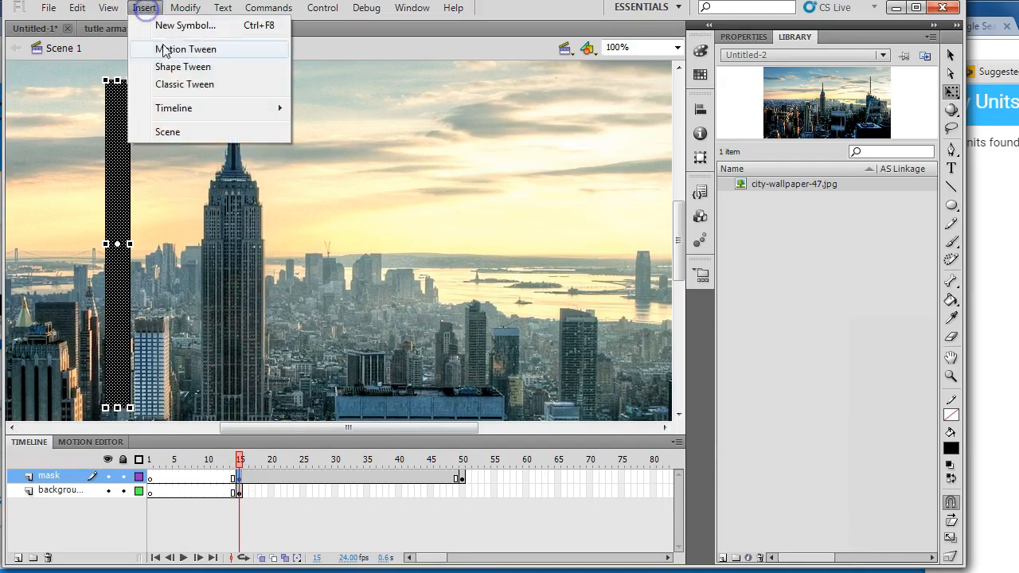
left_click(163, 67)
Preview the mask's shape tween along the timeline, test the movie and close the test window
left_click_drag(239, 476, 463, 466)
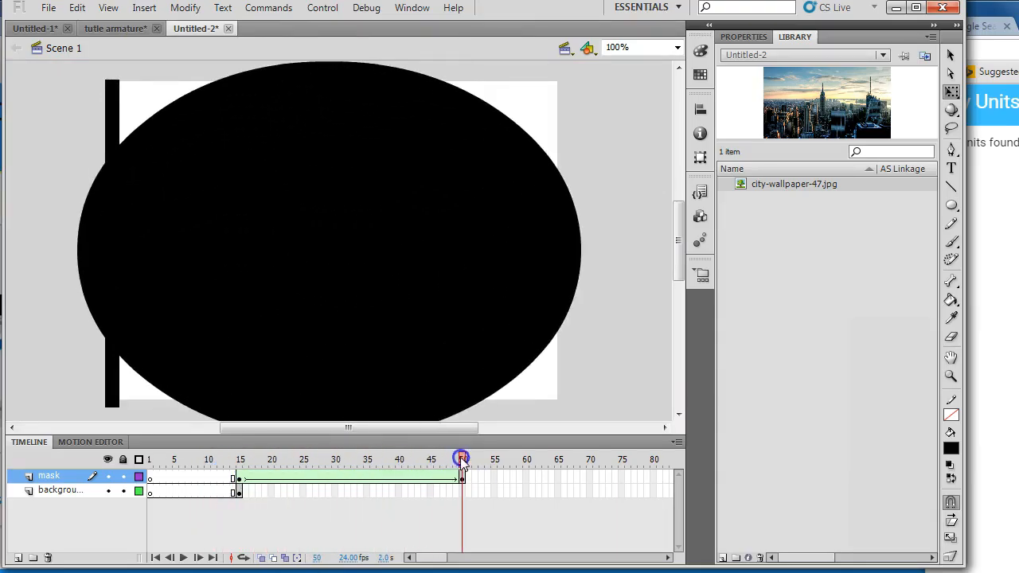
key("ctrl+Return")
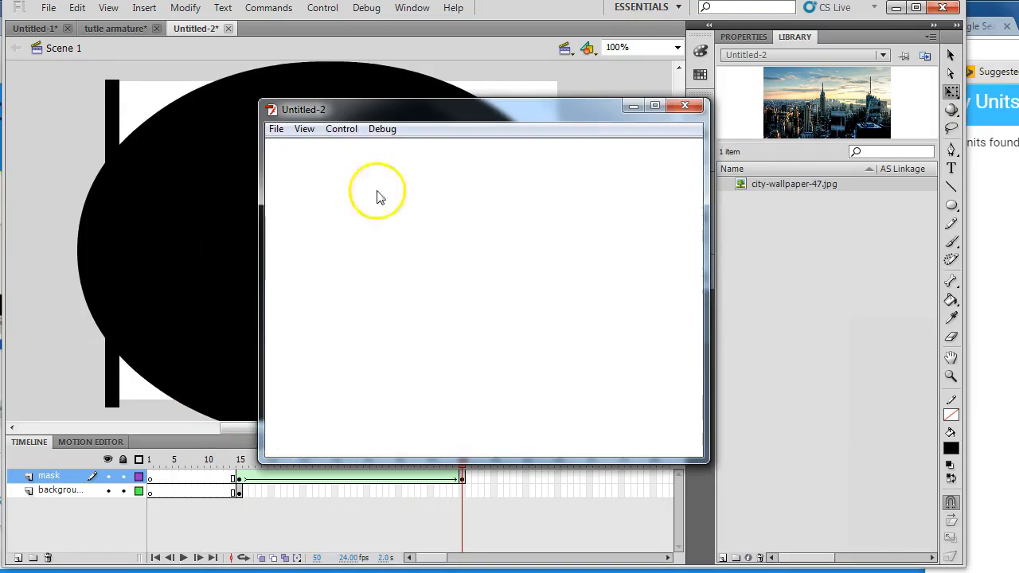
left_click(689, 112)
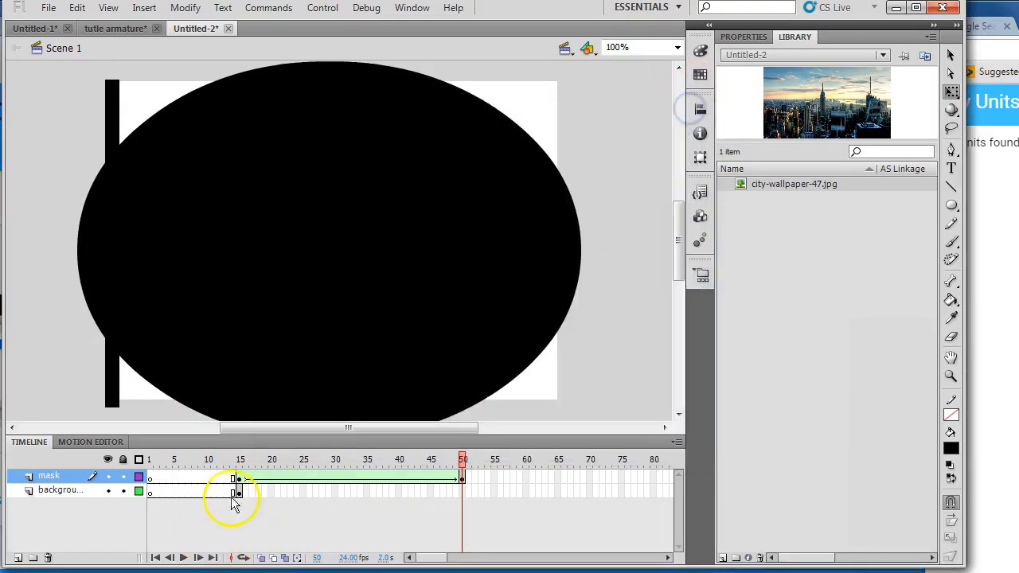
Replace the shapes at frame 50 of the mask layer with a black rectangle covering the entire stage
left_click(463, 461)
left_click_drag(463, 468, 480, 483)
left_click(432, 264)
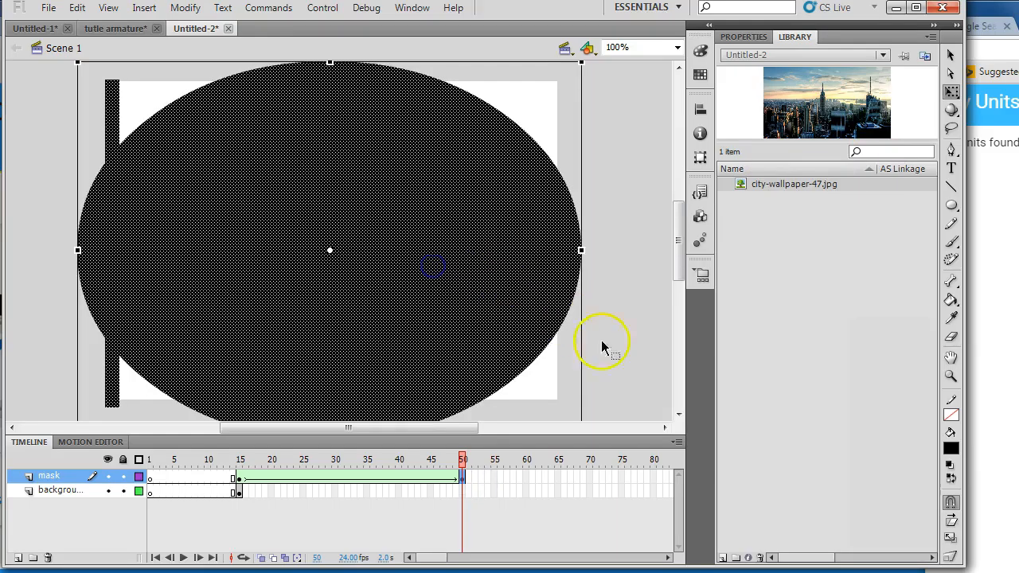
key("Delete")
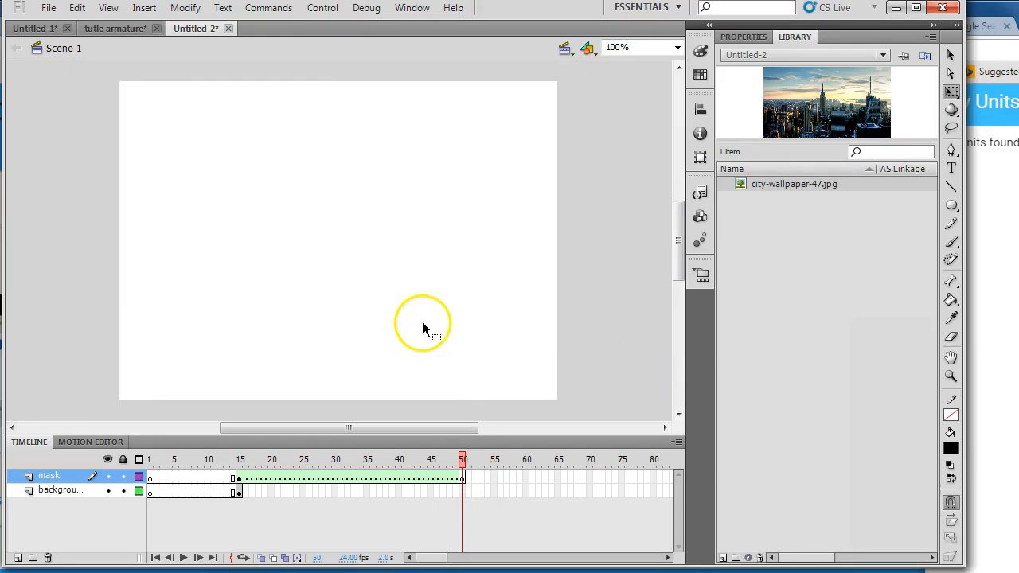
left_click(951, 205)
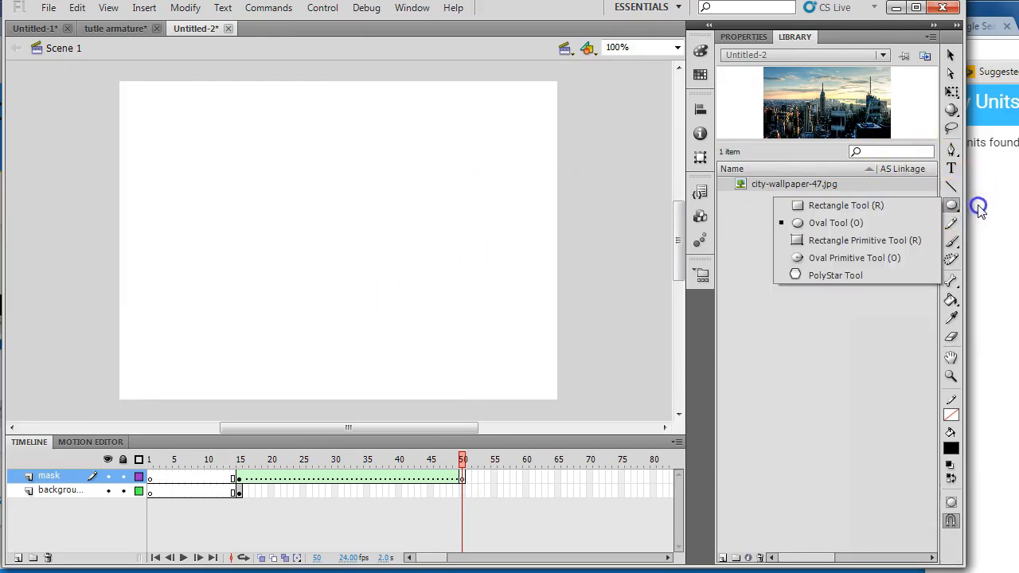
left_click(876, 207)
left_click_drag(117, 79, 566, 403)
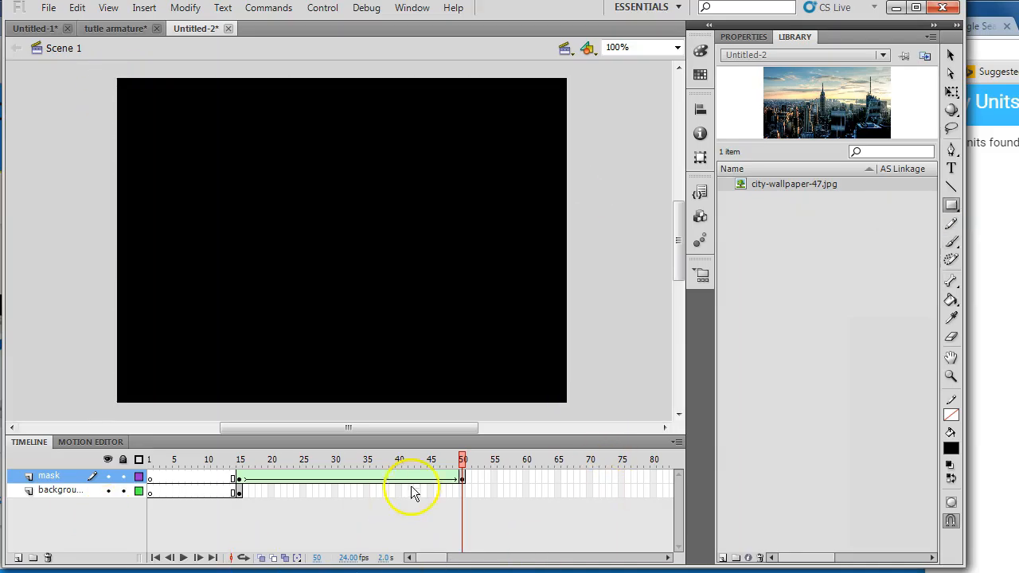
Shrink the black bar at frame 15 of the mask layer down to a small square at its lower end and preview the tween
left_click(450, 461)
left_click_drag(450, 461, 239, 473)
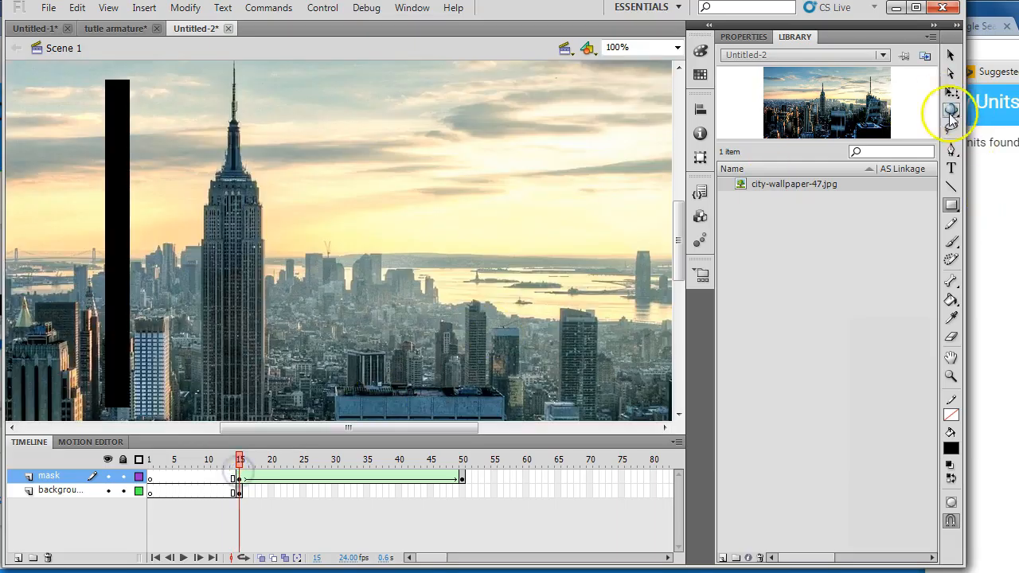
left_click(952, 92)
left_click(123, 82)
left_click_drag(118, 80, 107, 381)
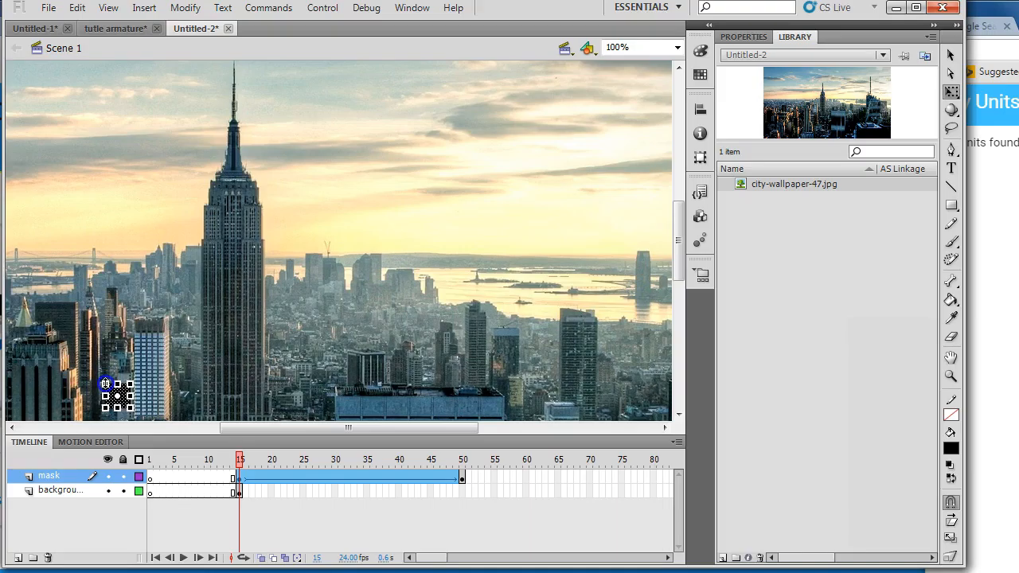
left_click_drag(243, 460, 462, 437)
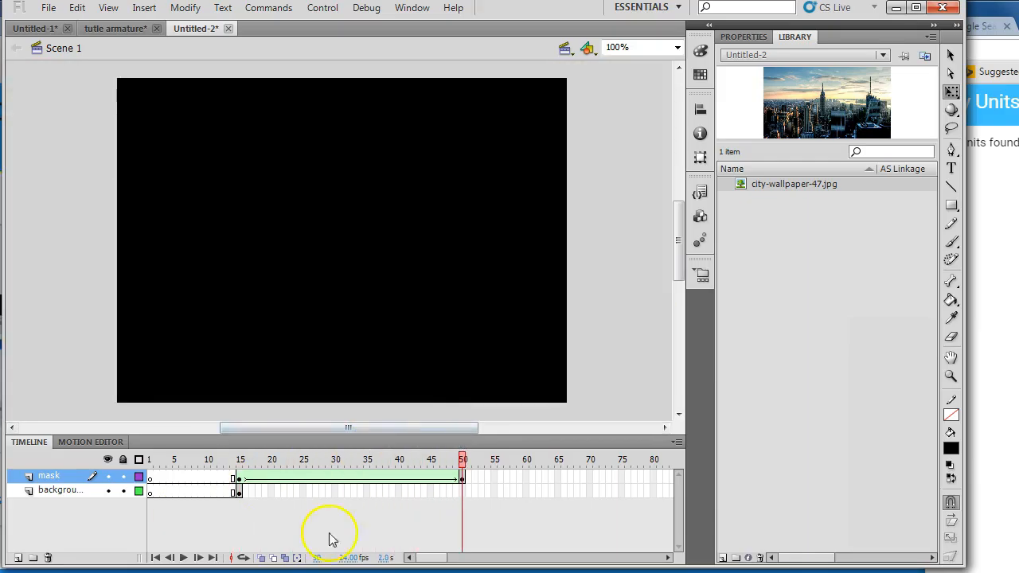
Extend both the mask layer and the background layer to frame 80
left_click(652, 476)
right_click(653, 477)
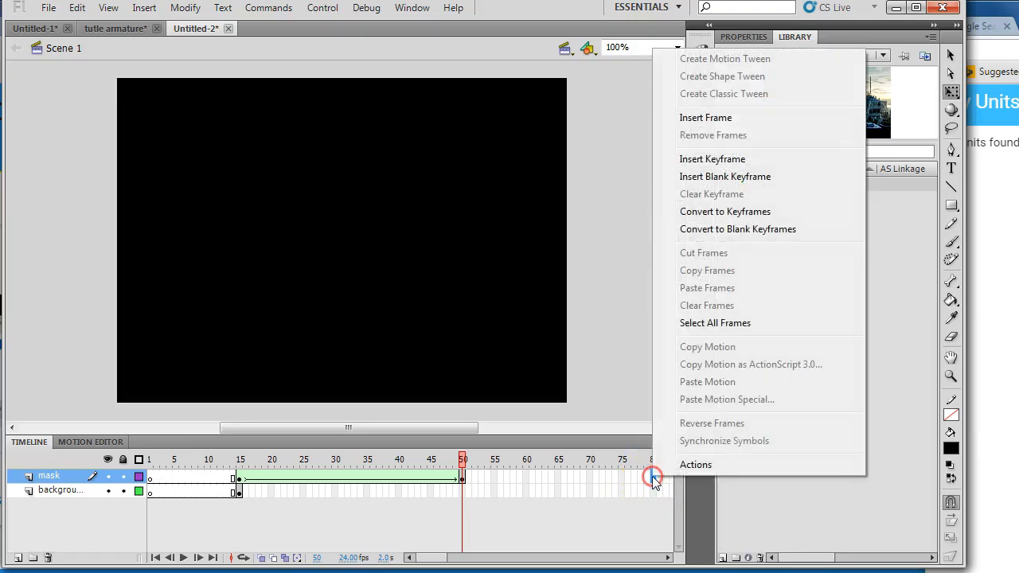
left_click(714, 119)
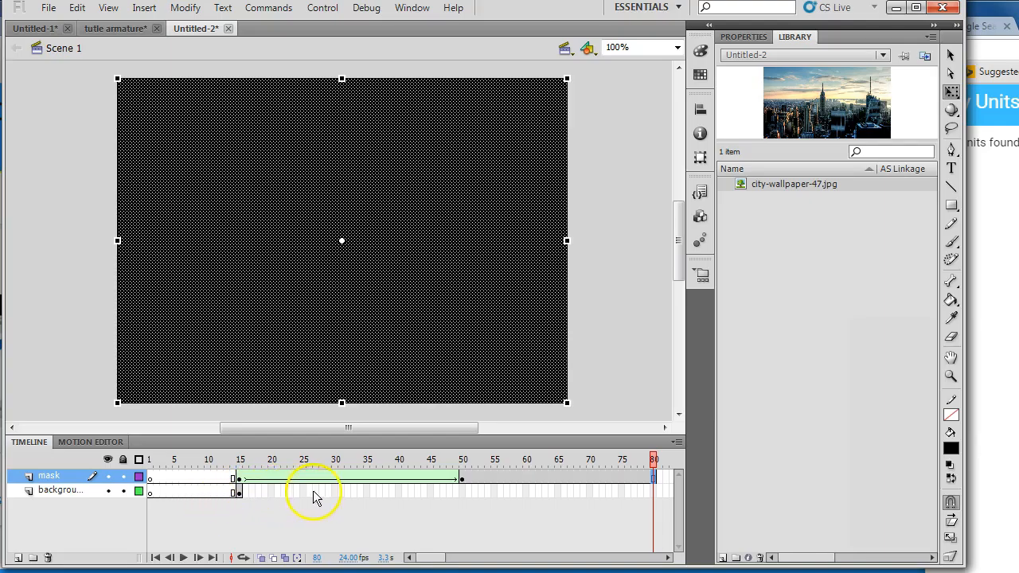
left_click(653, 491)
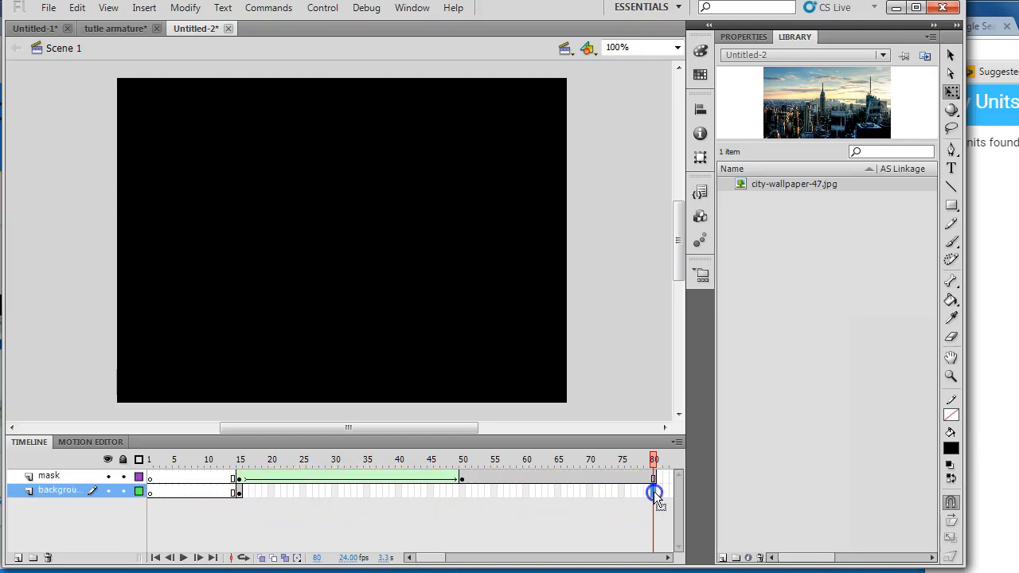
right_click(653, 491)
left_click(729, 133)
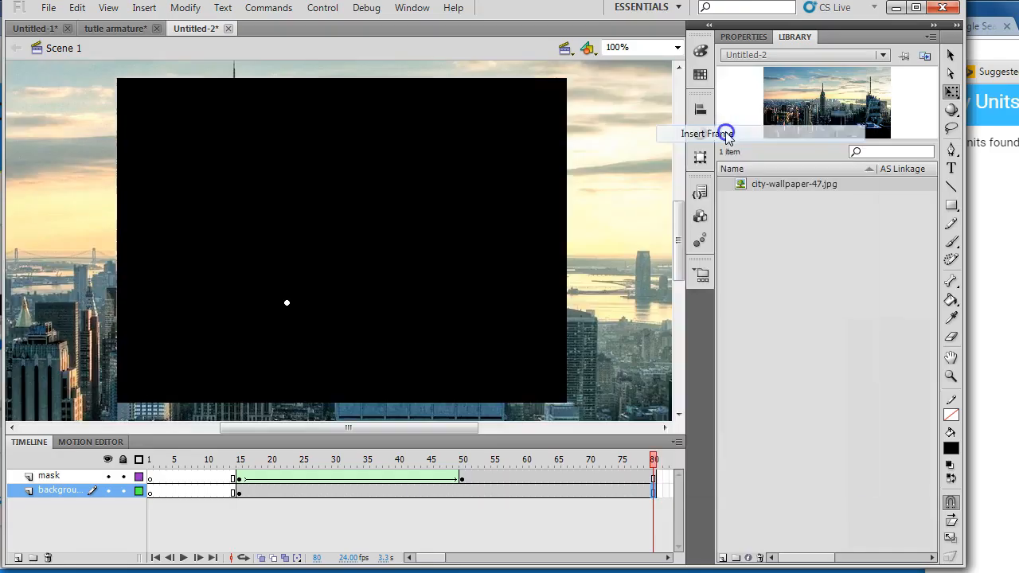
mouse_move(653, 461)
left_mouse_down()
mouse_move(236, 467)
mouse_move(654, 468)
left_mouse_up()
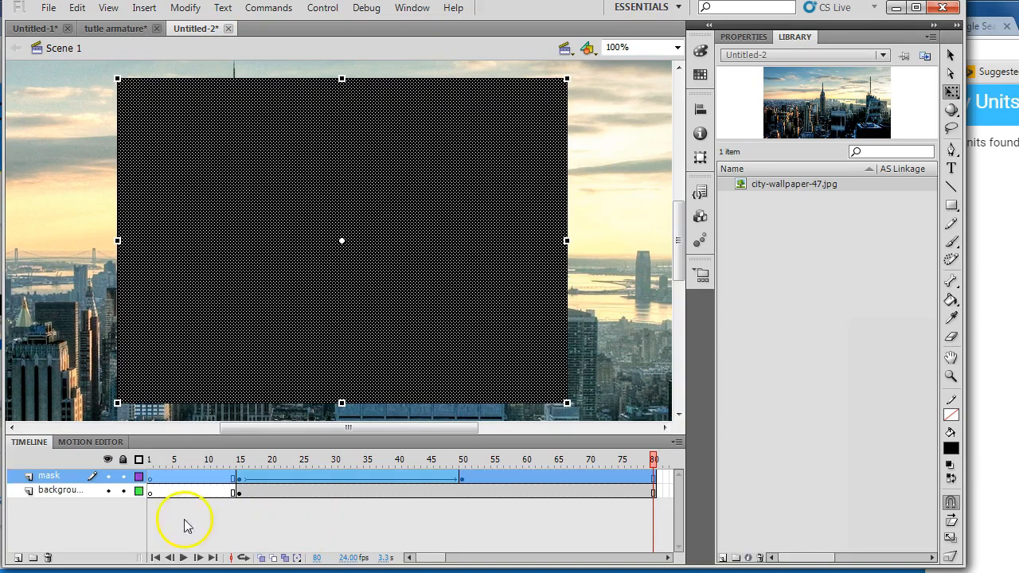
Turn the mask layer into a mask over the background layer, test the movie and close the test window
right_click(65, 480)
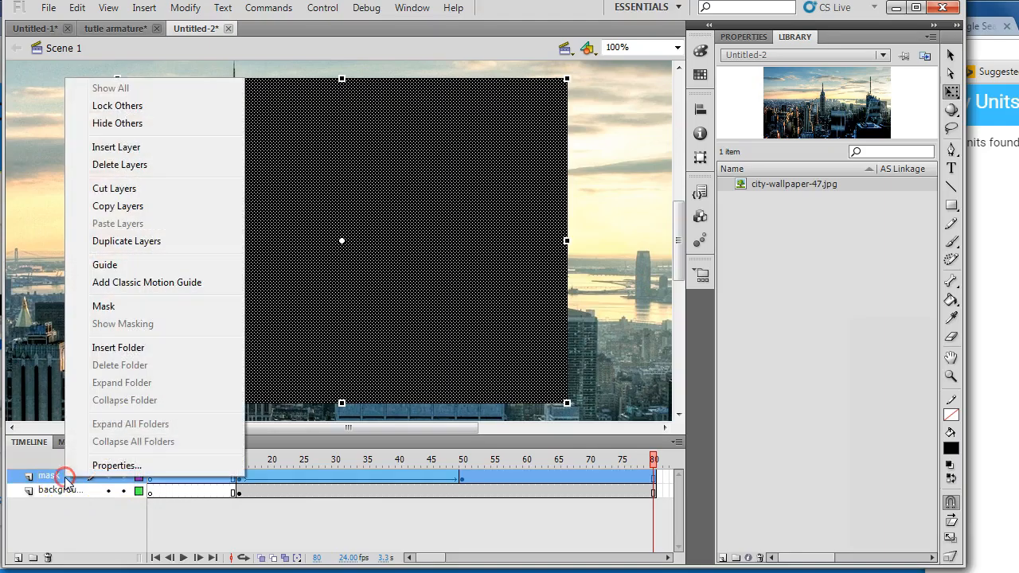
left_click(137, 307)
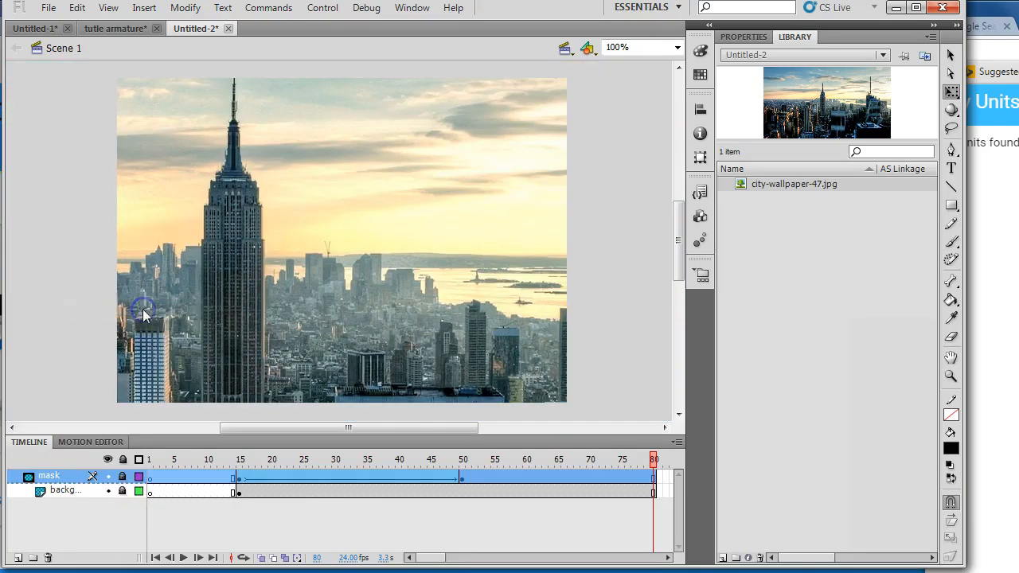
key("ctrl+Return")
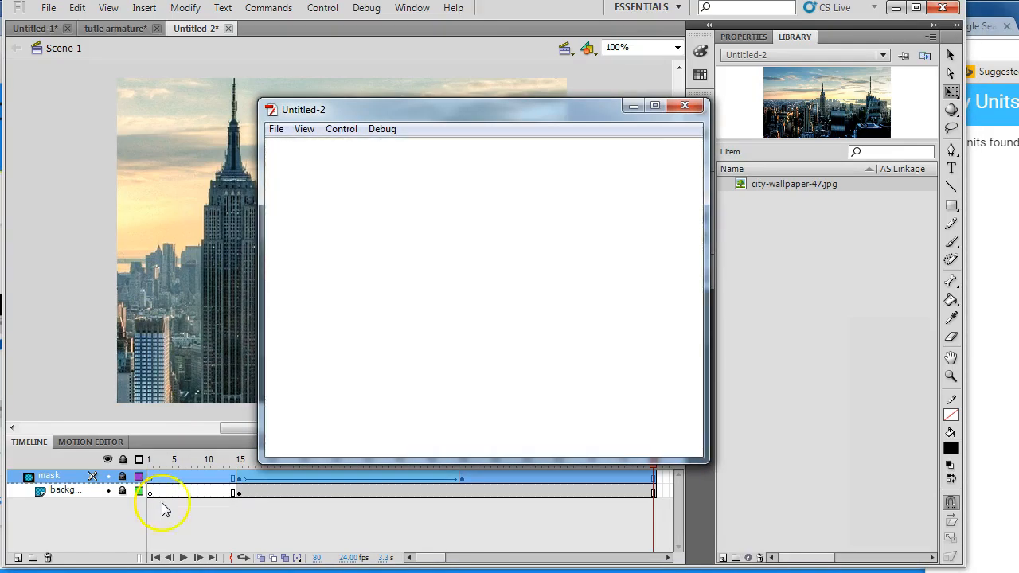
left_click(686, 107)
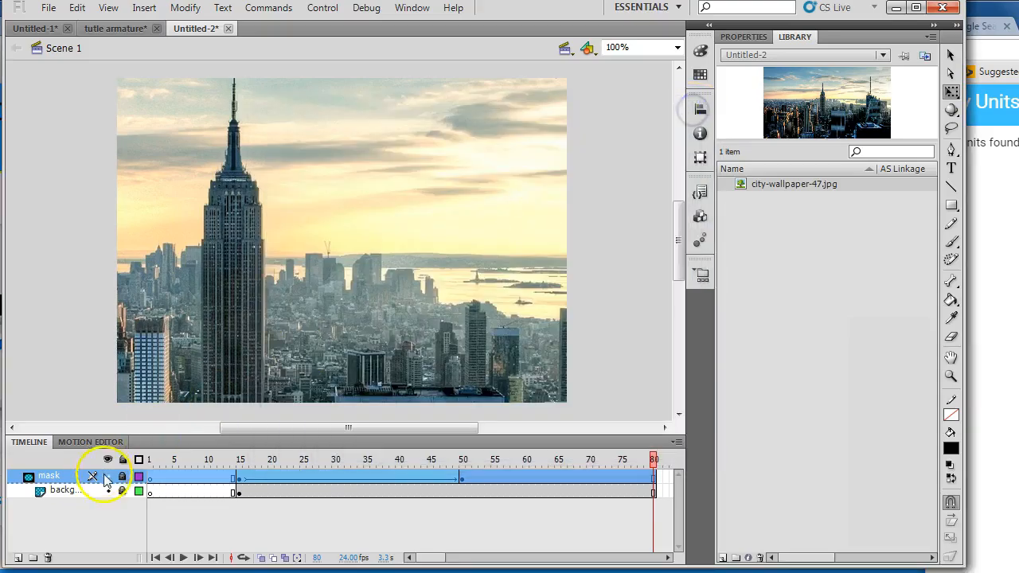
Unlock the mask layer, pull in the left edge of the frame 50 rectangle to narrow it, and test the movie
left_click(123, 476)
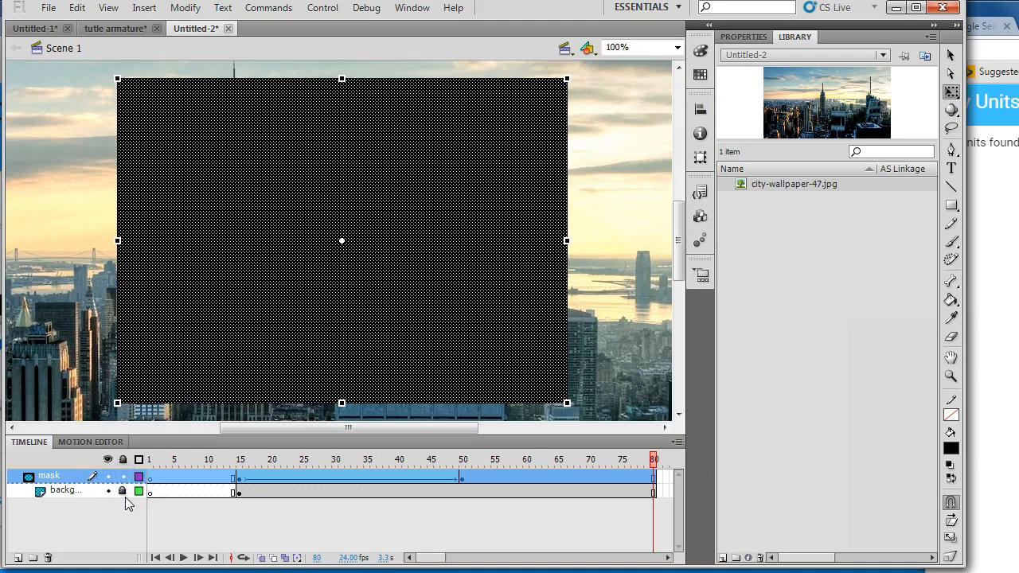
left_click(463, 479)
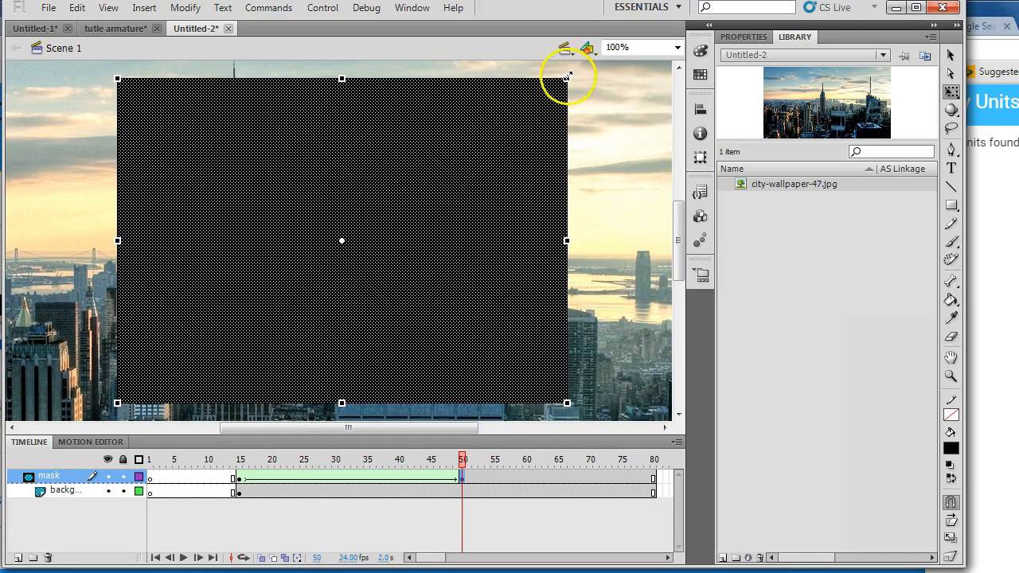
left_click(951, 186)
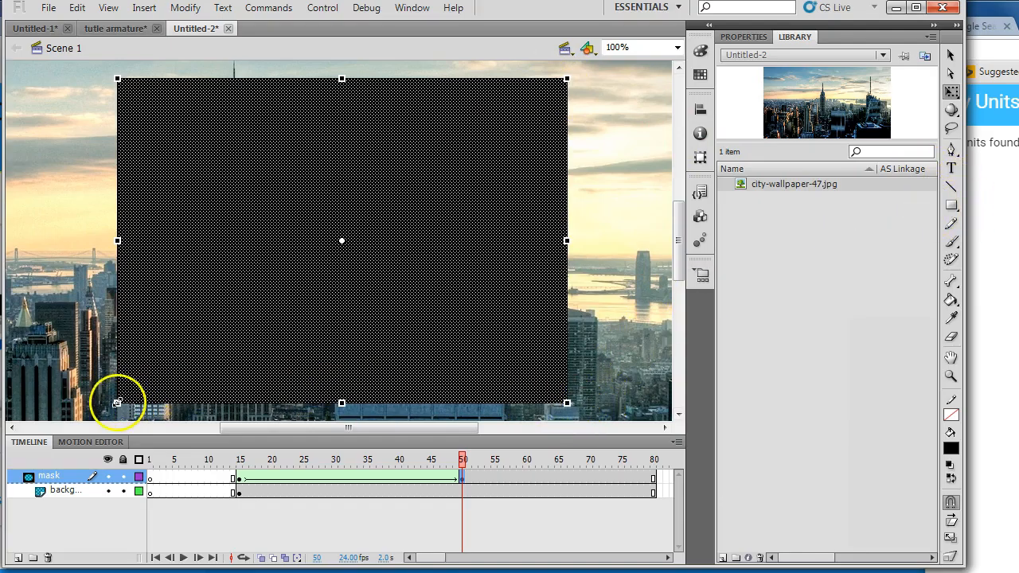
left_click_drag(116, 404, 168, 404)
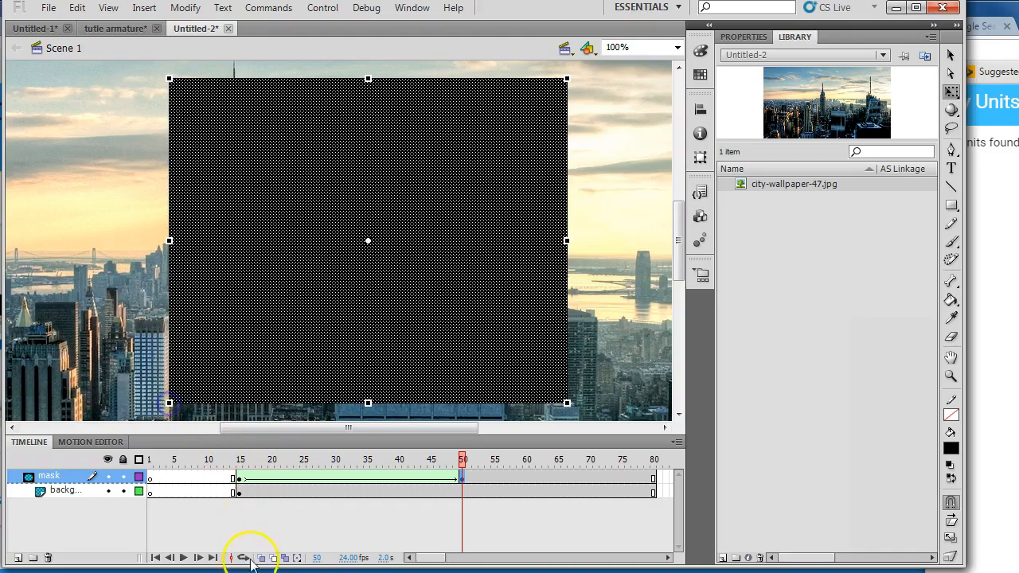
key("ctrl+Return")
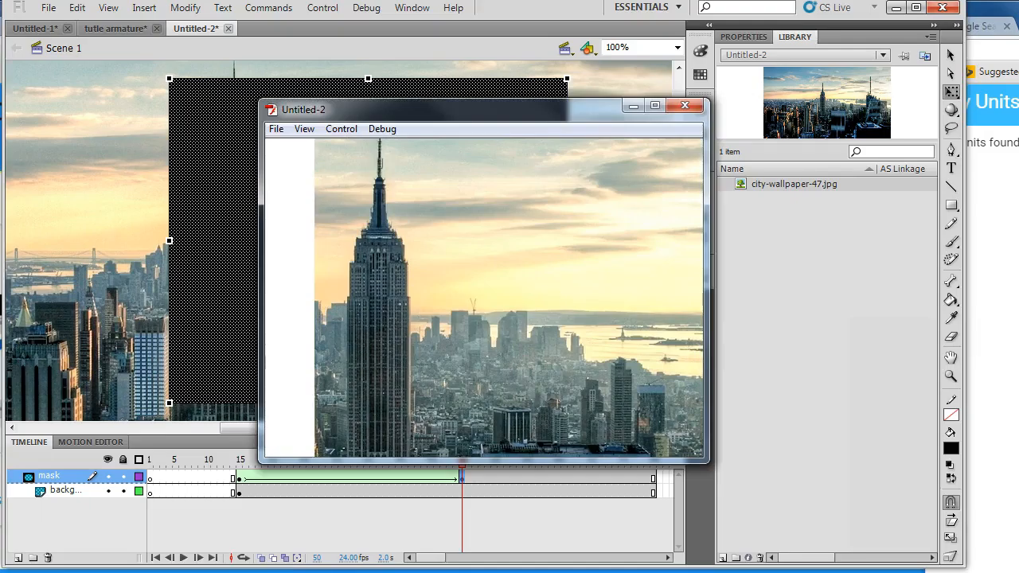
left_click(686, 109)
Widen the frame 50 mask rectangle to cover the full stage width again, then test the movie and close the test window
left_click_drag(166, 404, 113, 411)
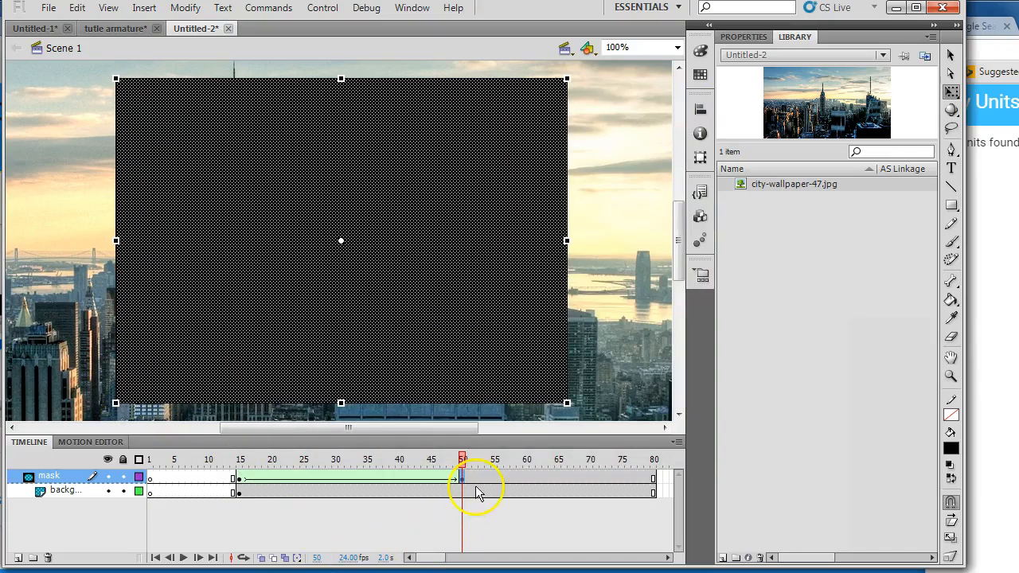
key("ctrl+Return")
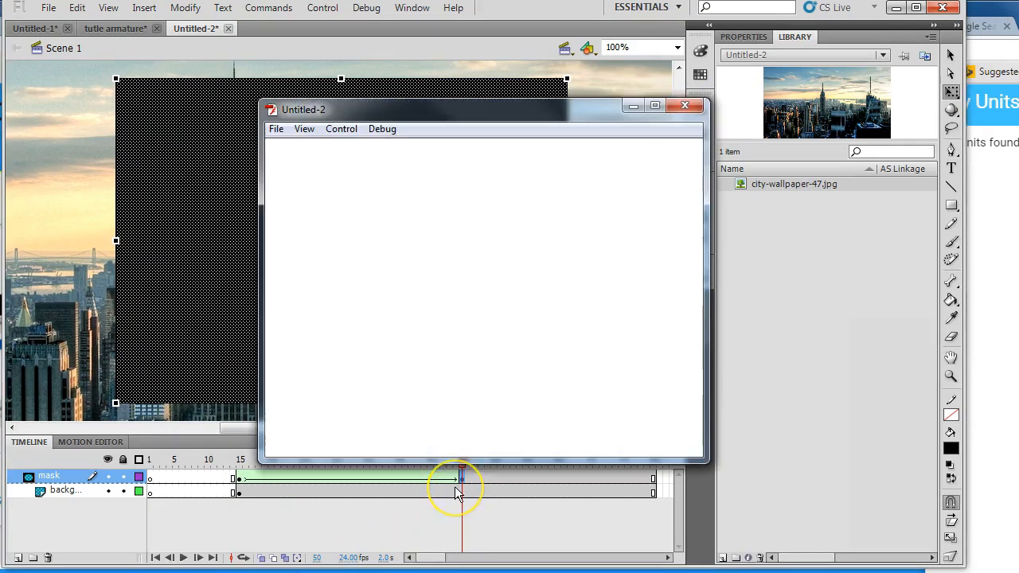
left_click(684, 106)
Stretch the small square at frame 15 of the mask layer upward into a tall, narrow bar, then test the movie
left_click_drag(459, 469, 240, 462)
left_click(126, 396)
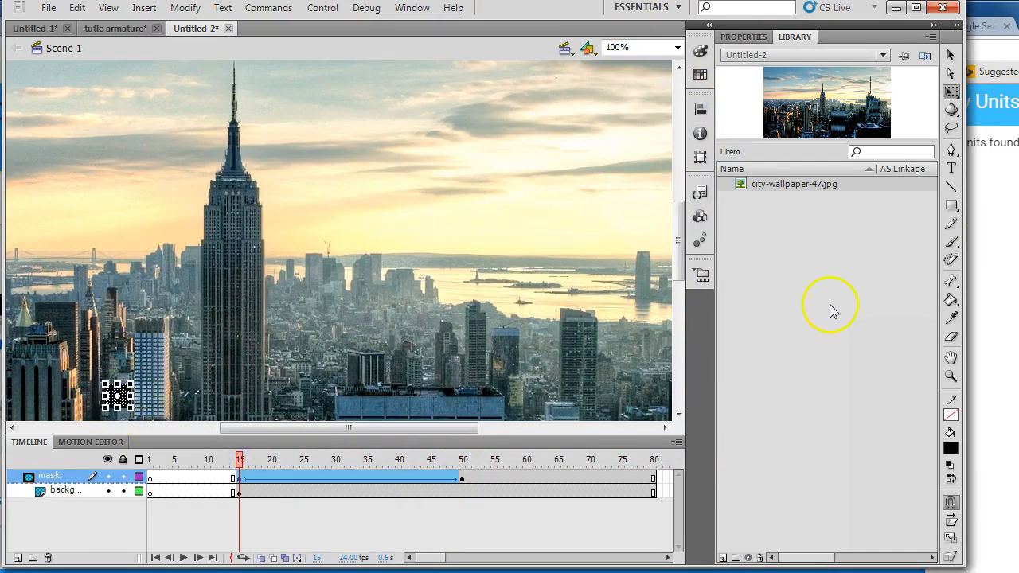
left_click_drag(131, 385, 141, 105)
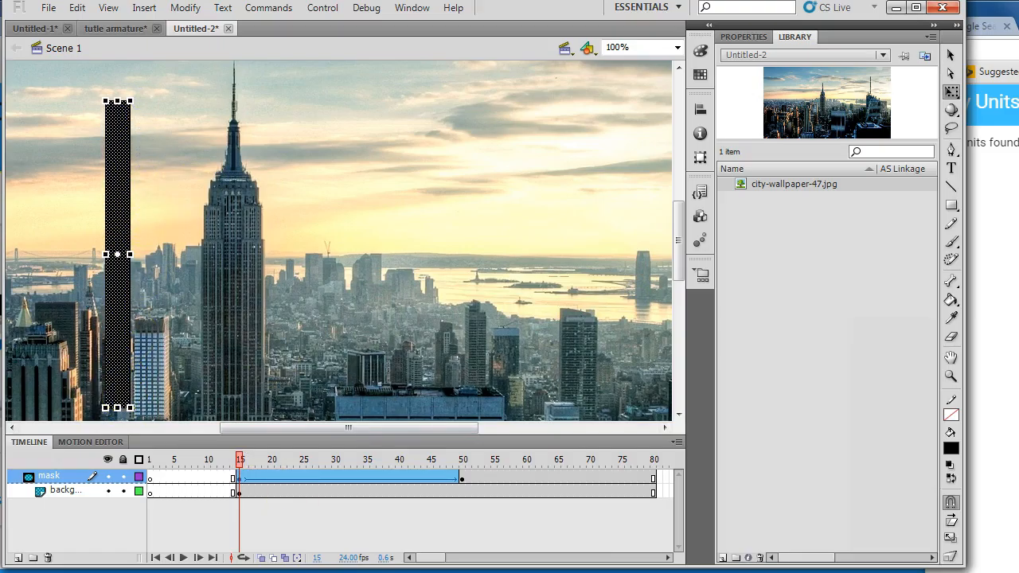
key("ctrl+Return")
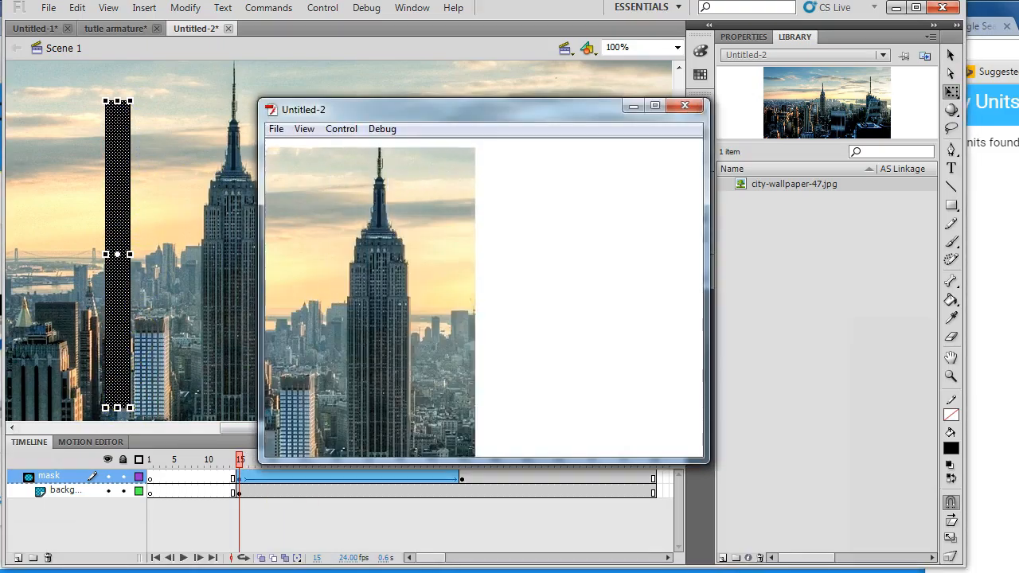
left_click(684, 106)
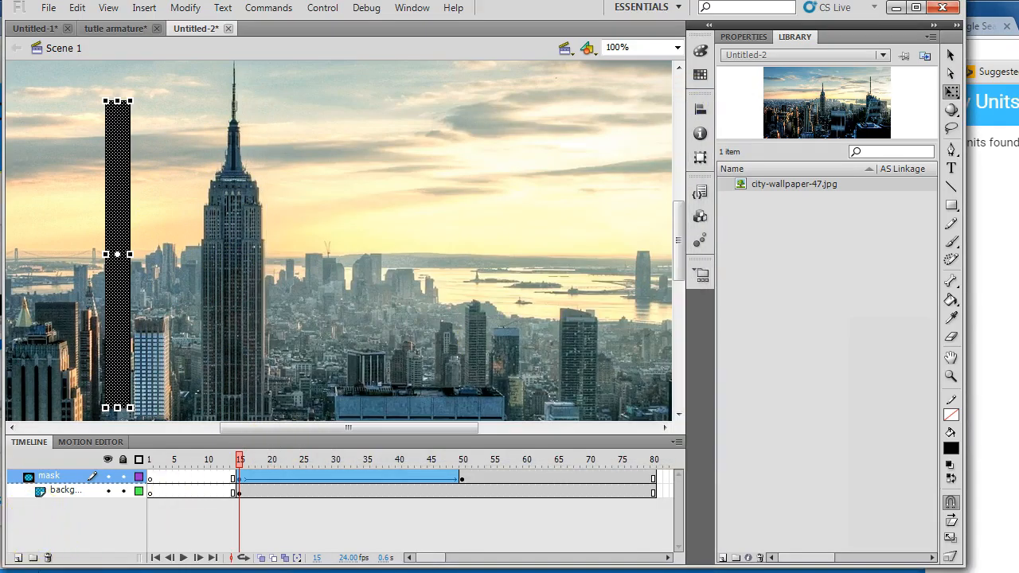